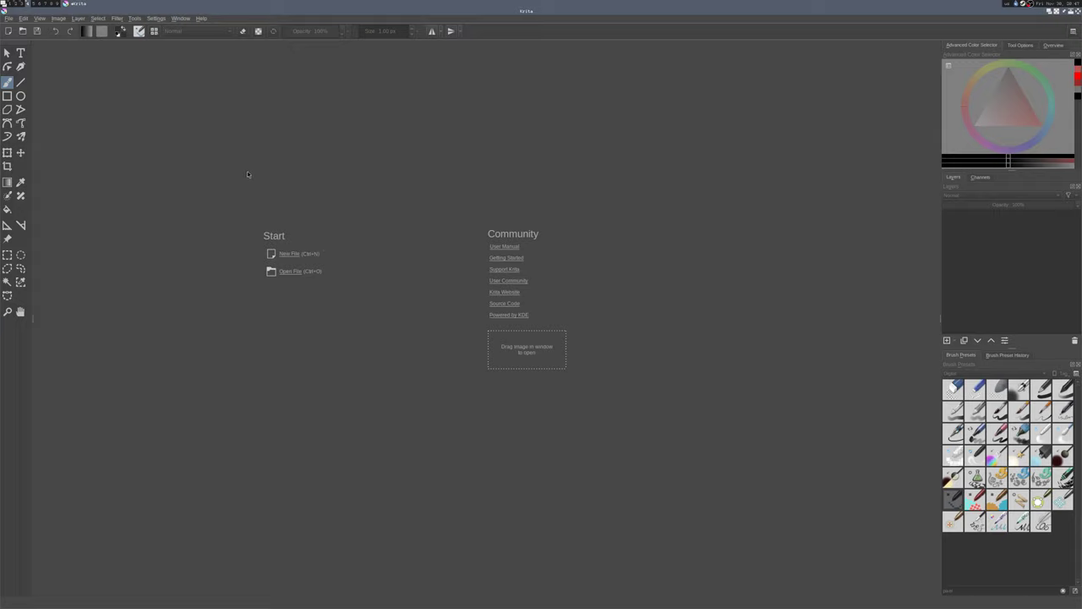
In Configure Krita, keep Subwindows as the multiple document mode under General > Window, then view the Display page.
click(185, 20)
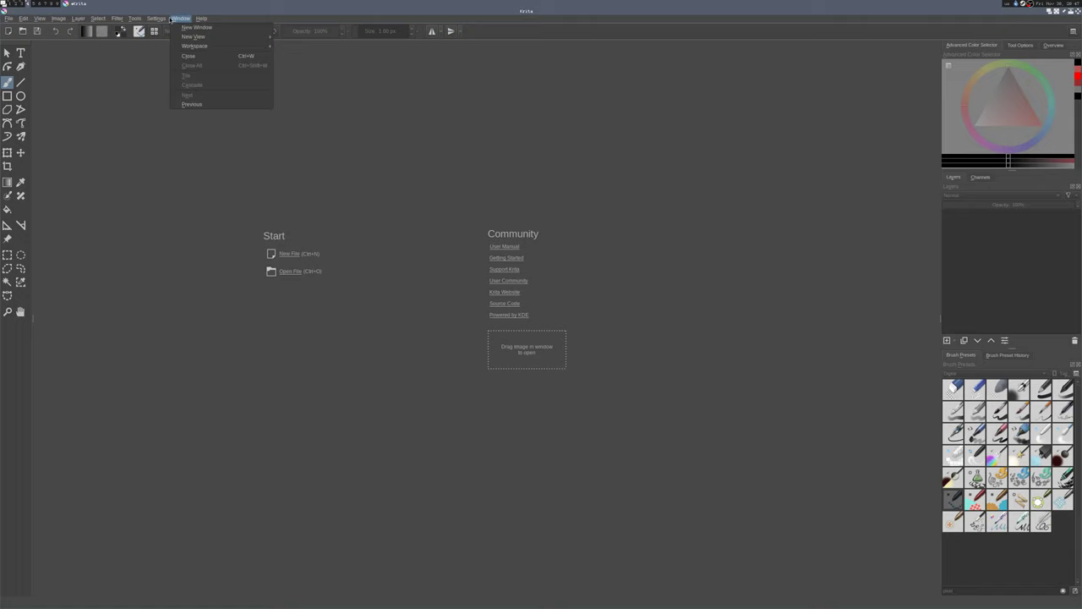
mouse_move(161, 19)
click(170, 28)
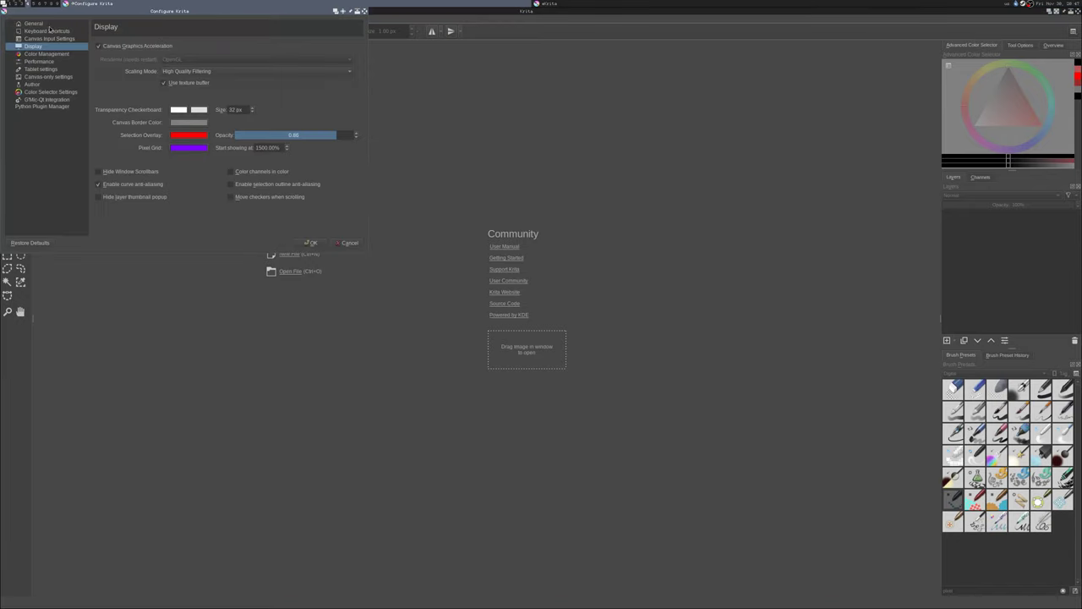
click(48, 25)
click(134, 49)
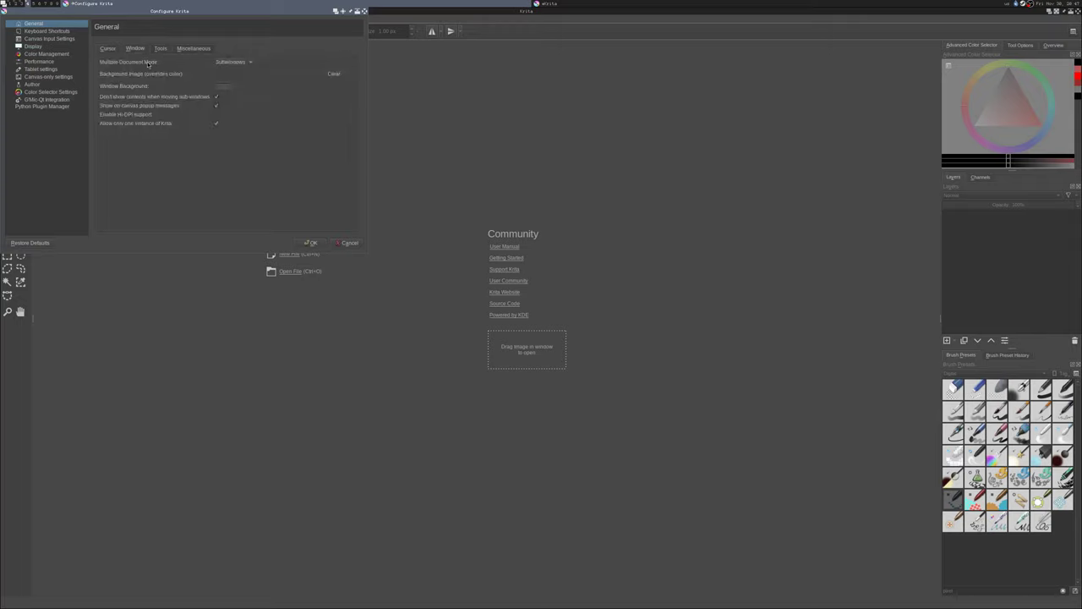
click(225, 61)
click(230, 63)
click(34, 46)
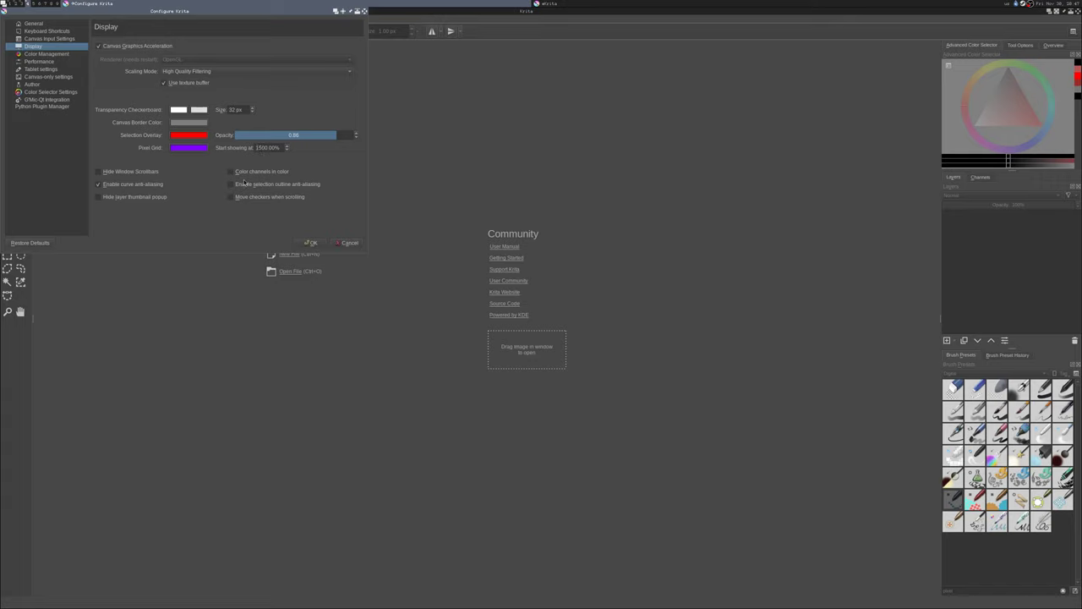
Accept the preferences and create a new 64 × 64 px document.
click(319, 243)
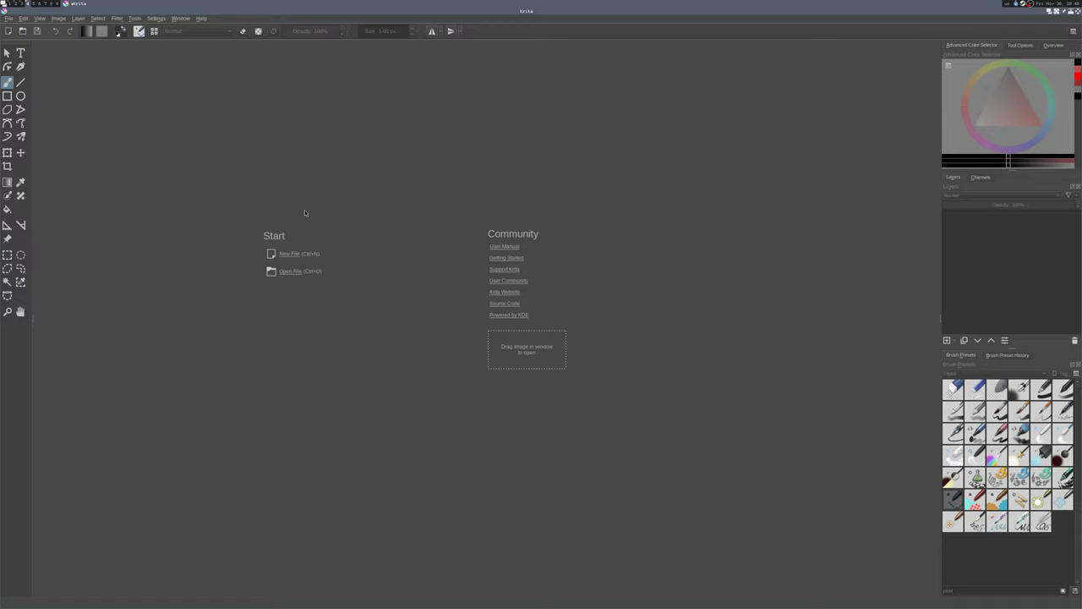
click(293, 257)
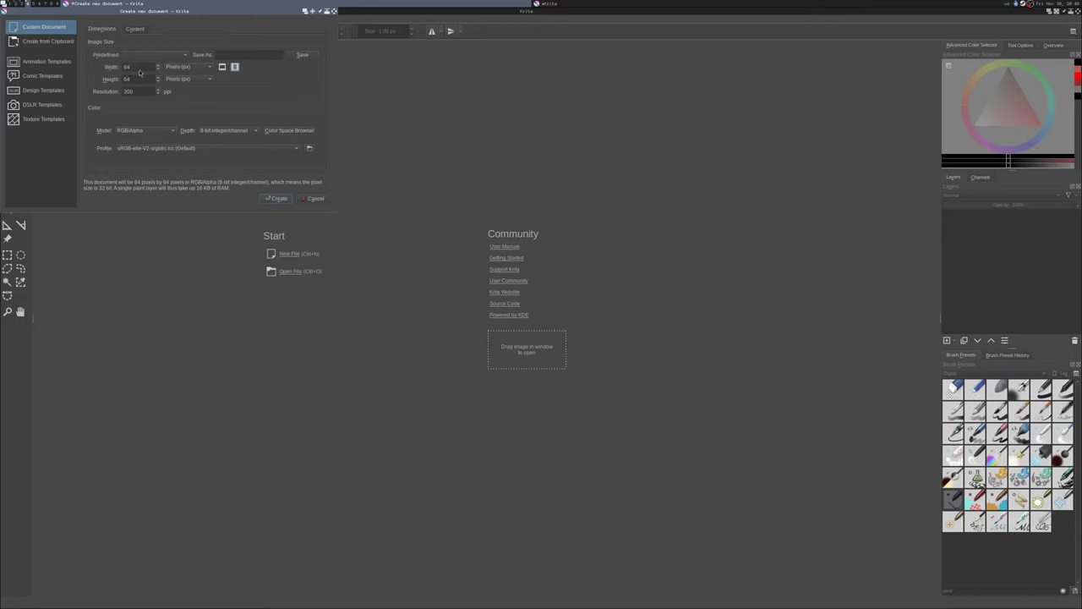
click(280, 199)
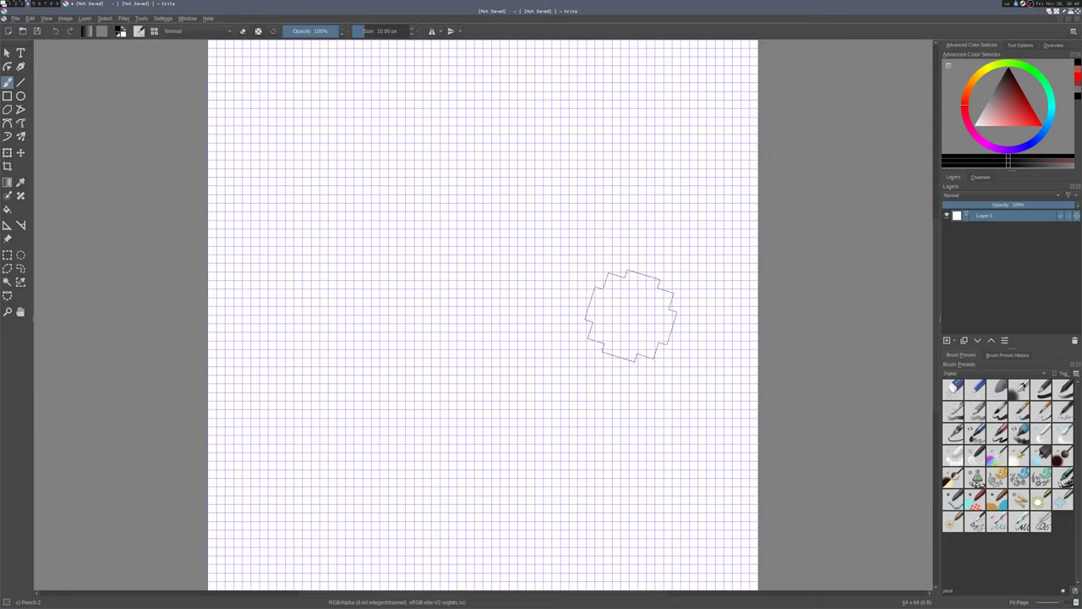
Select the 1 px Pixel Art brush preset, add Layer 2 above Layer 1, and filter presets by 'pixel'.
click(954, 498)
click(948, 340)
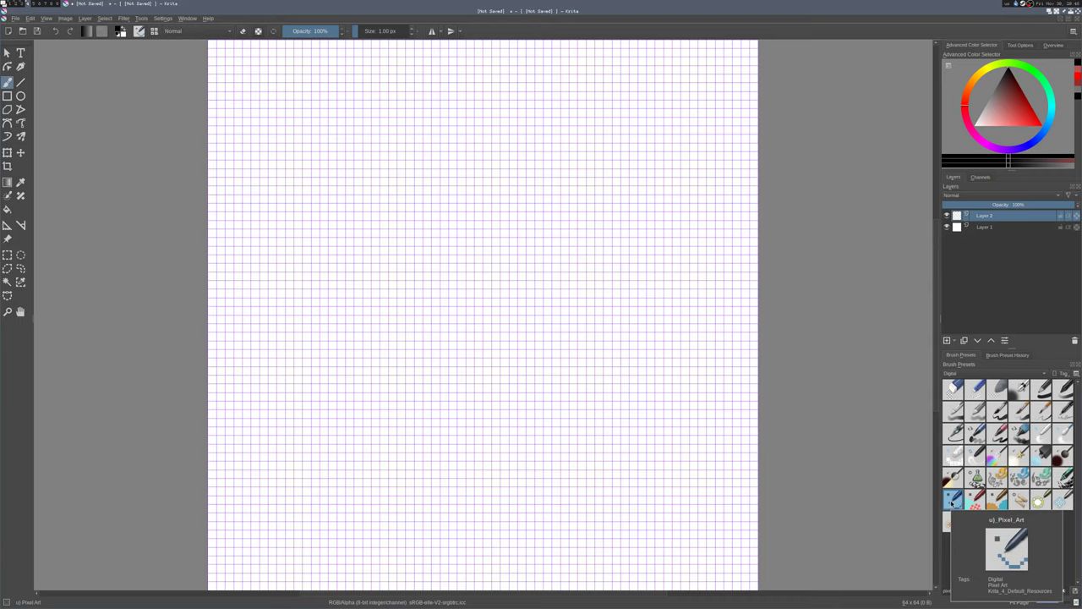
drag(960, 593, 935, 591)
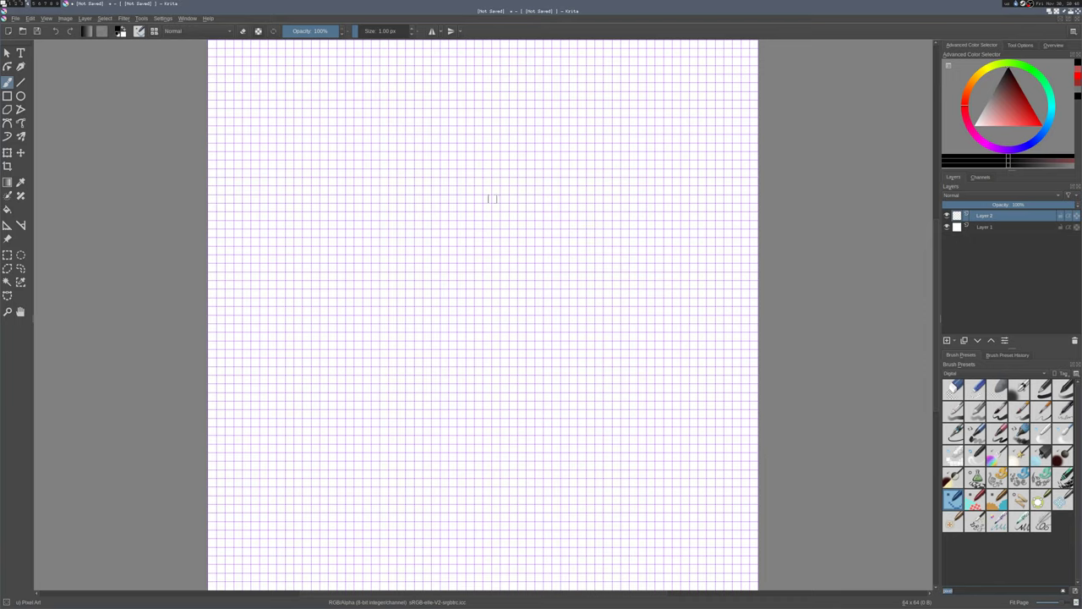
click(557, 164)
click(521, 164)
click(497, 164)
click(488, 164)
click(488, 156)
mouse_move(494, 148)
mouse_down()
mouse_move(562, 146)
mouse_move(464, 169)
mouse_move(419, 244)
mouse_move(550, 371)
mouse_up()
click(522, 148)
key(Delete)
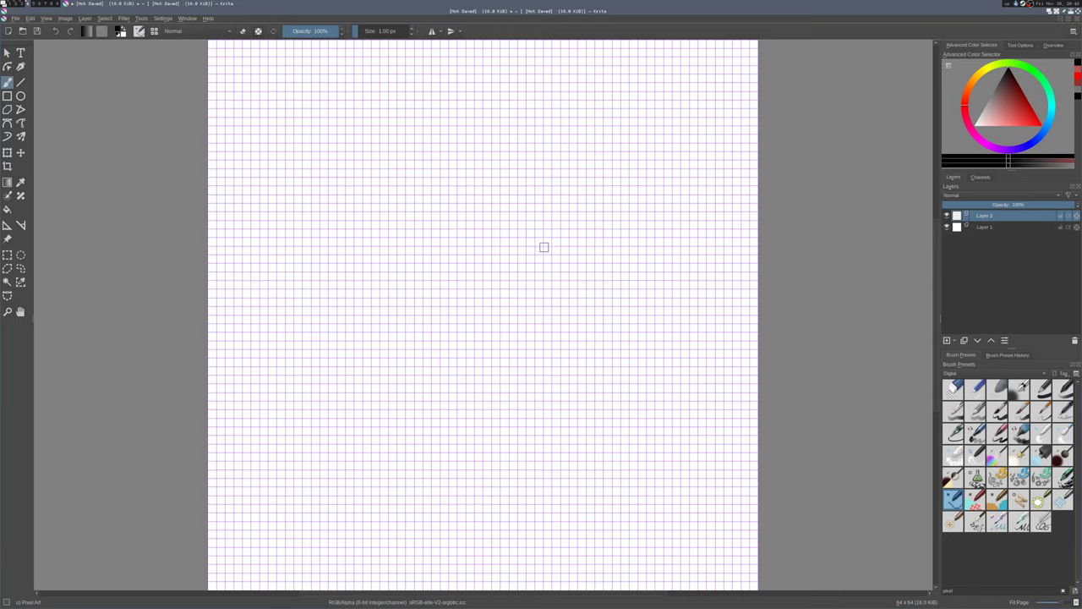
key(v)
drag(471, 341, 471, 154)
key(b)
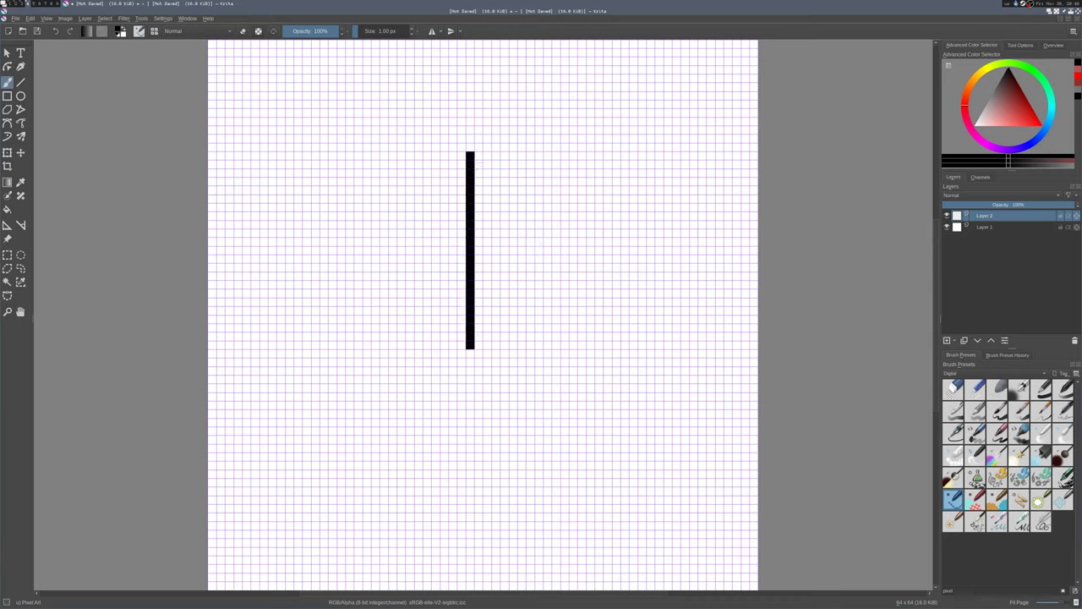
drag(512, 241, 533, 222)
key(v)
drag(542, 315, 650, 232)
key(b)
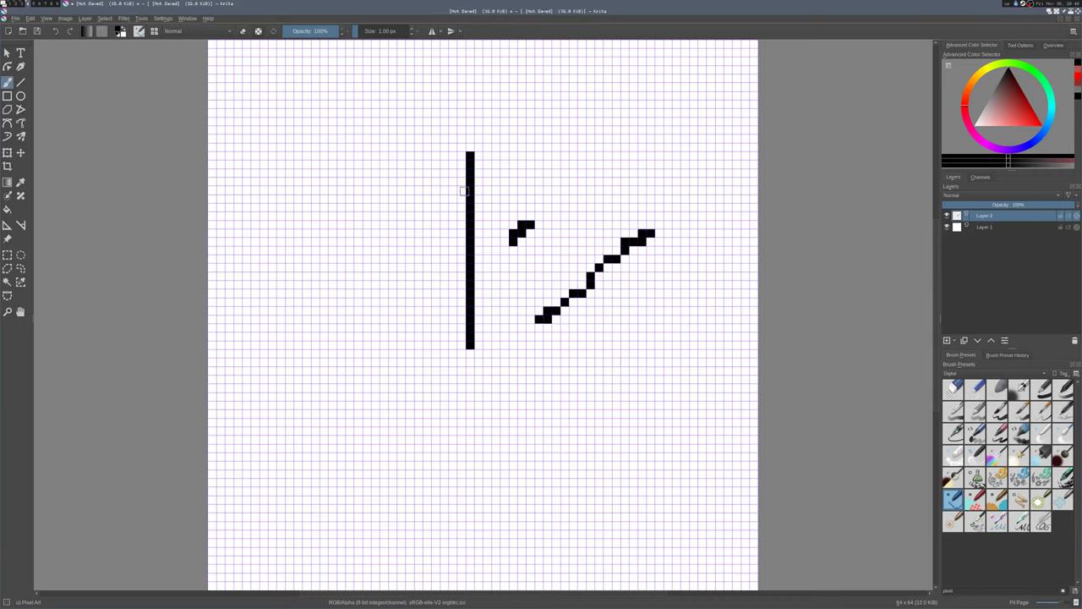
key(ctrl+z)
key(ctrl+z)
key(ctrl+z)
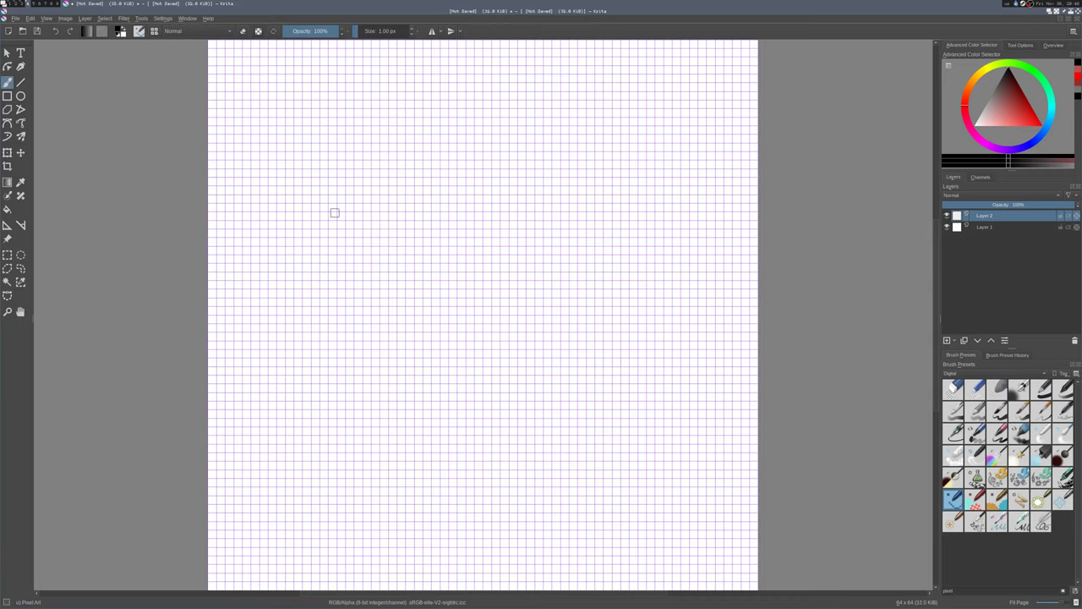
Try a rectangle outline and undo it, then draw a large black circle freehand on Layer 2.
click(6, 96)
drag(357, 111, 627, 271)
key(ctrl+z)
key(b)
mouse_move(632, 200)
mouse_down()
mouse_move(547, 121)
mouse_move(345, 247)
mouse_move(487, 447)
mouse_move(620, 371)
mouse_move(630, 208)
mouse_up()
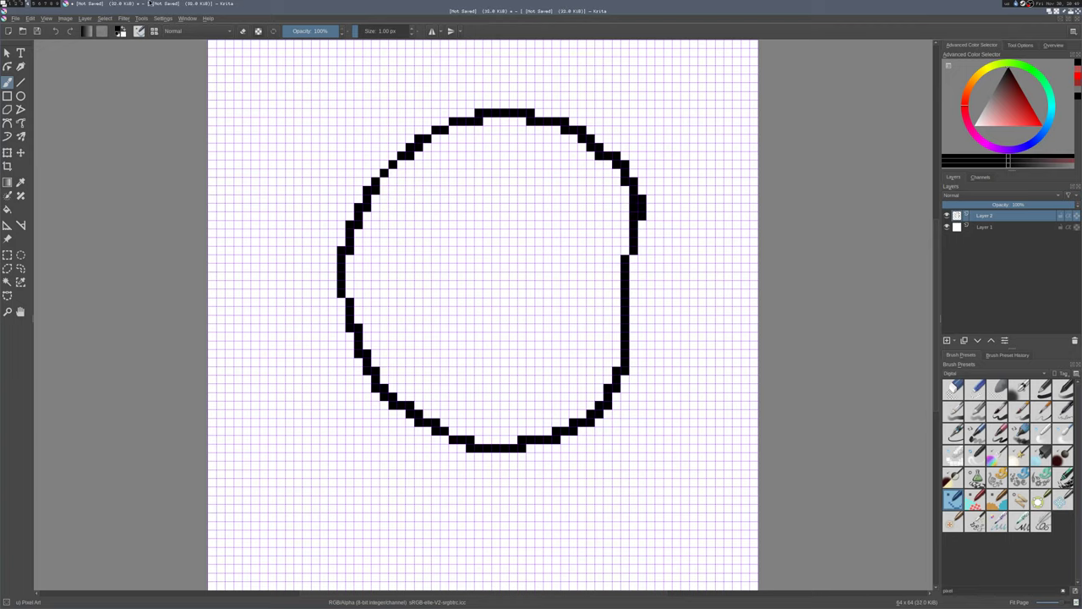
click(188, 18)
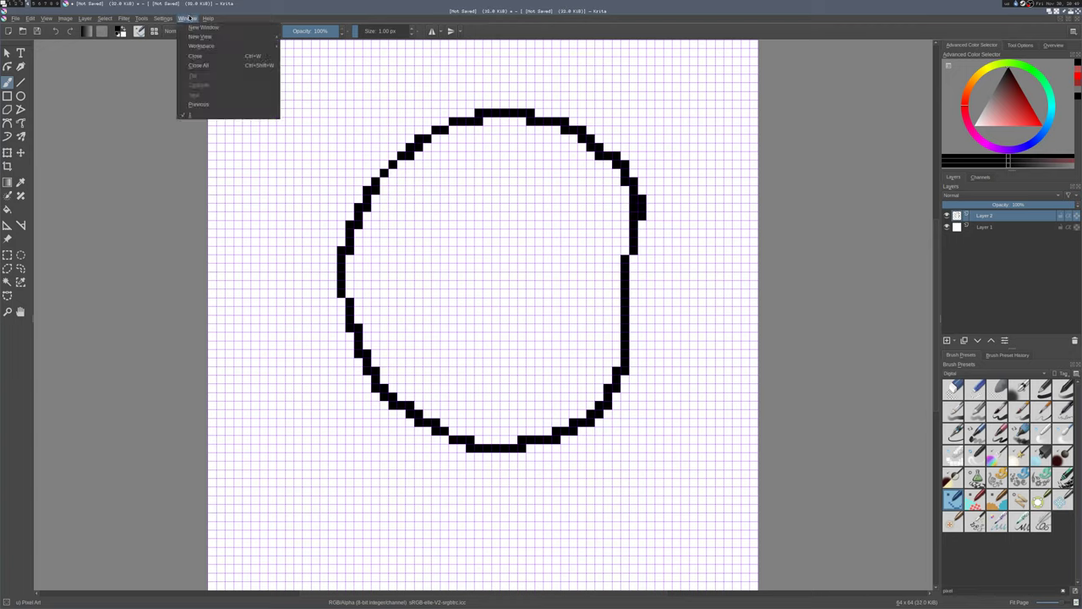
Add a New View of the canvas from the Window menu and Tile both views.
mouse_move(193, 36)
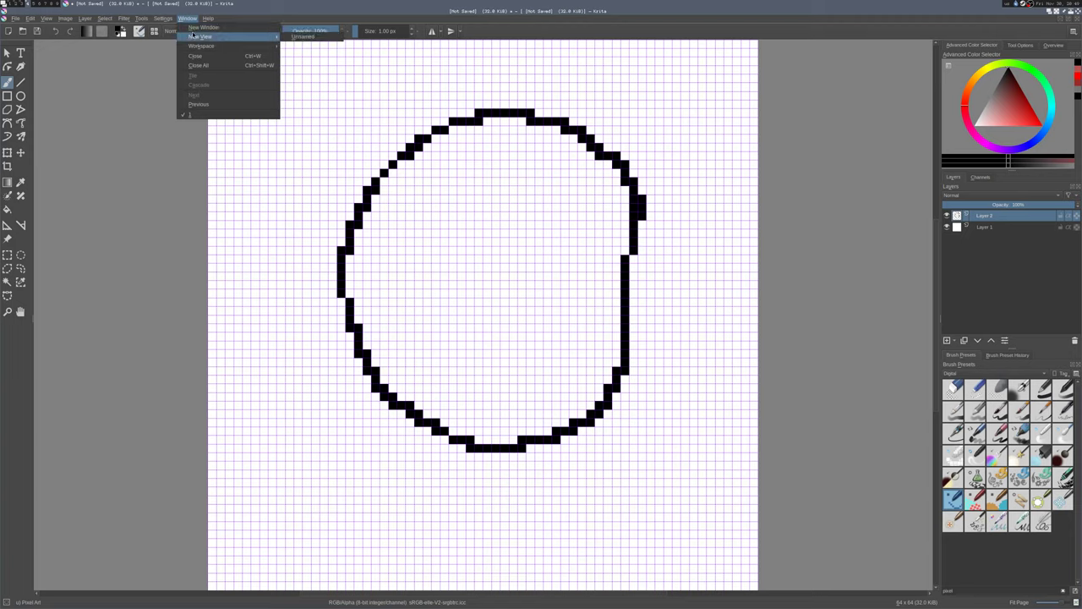
click(311, 38)
click(186, 18)
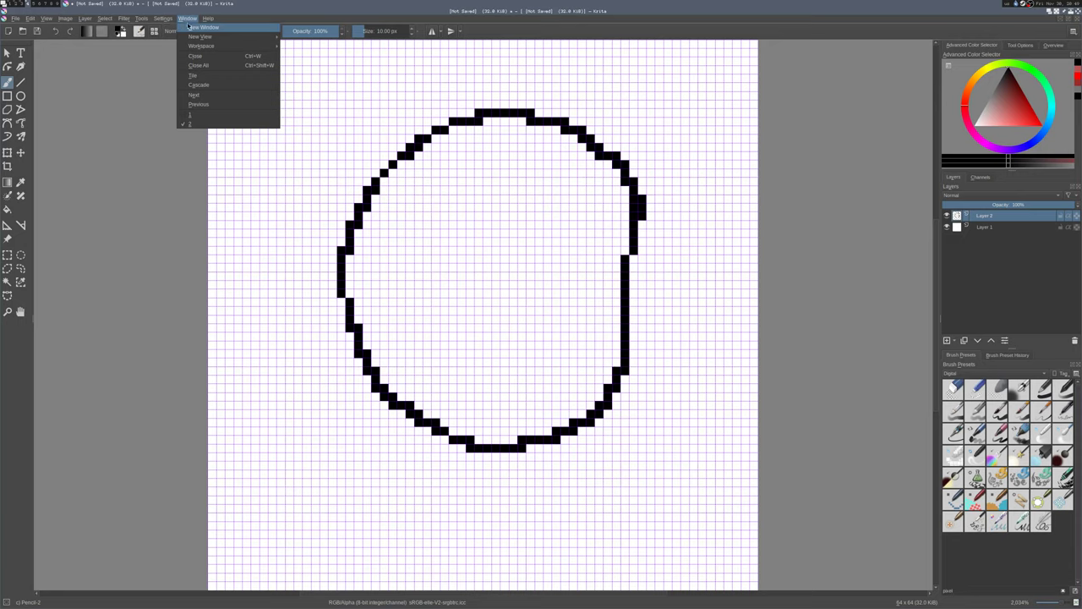
click(196, 74)
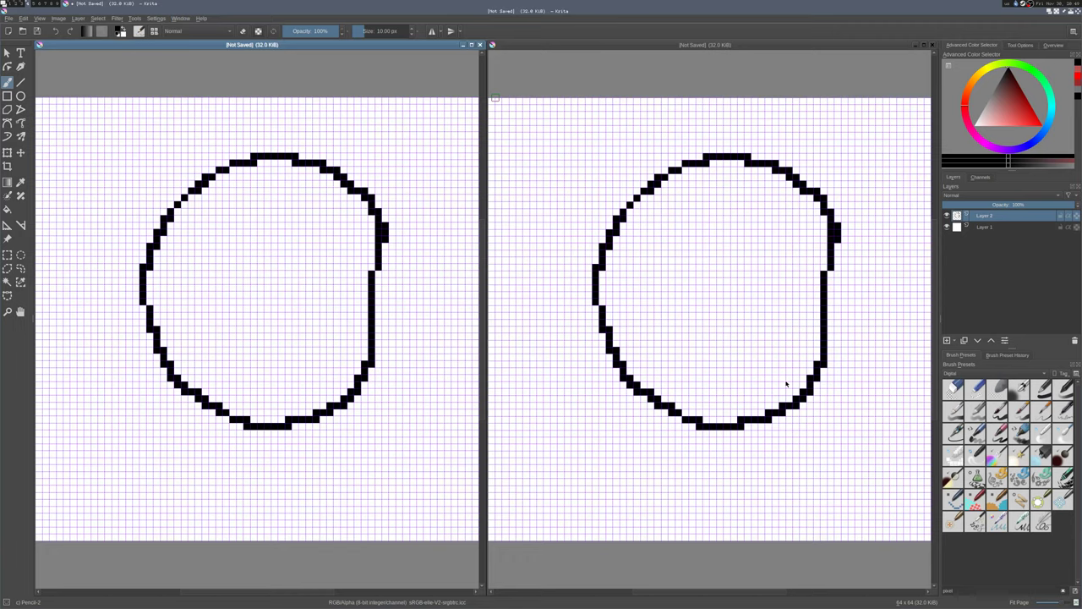
Shrink the second view to a fit-zoomed preview at top right, widen the main view, and reselect the Pixel Art brush.
drag(935, 589, 694, 196)
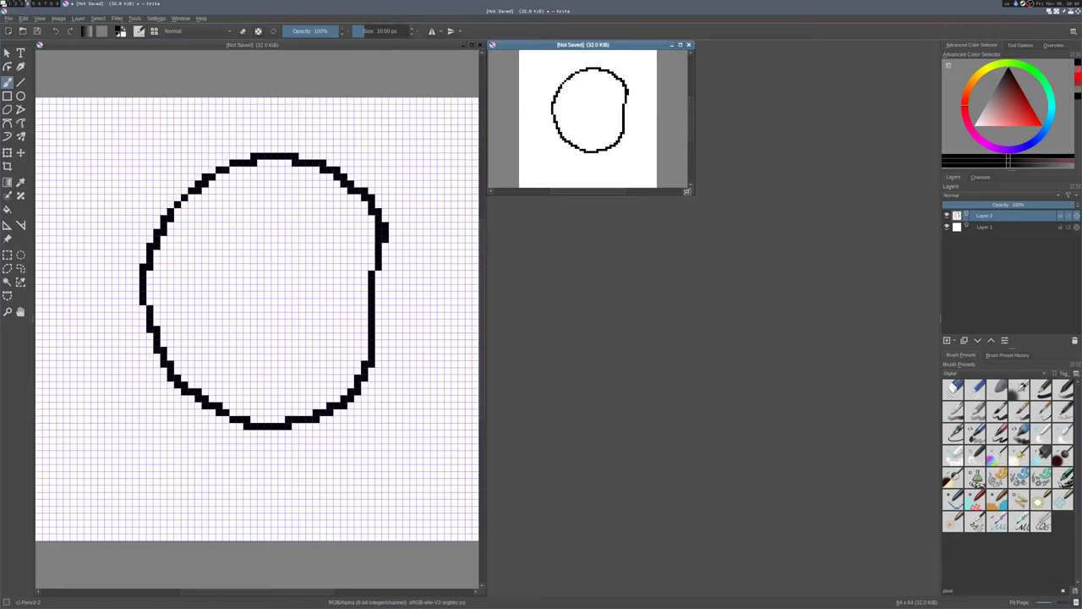
drag(690, 190, 652, 157)
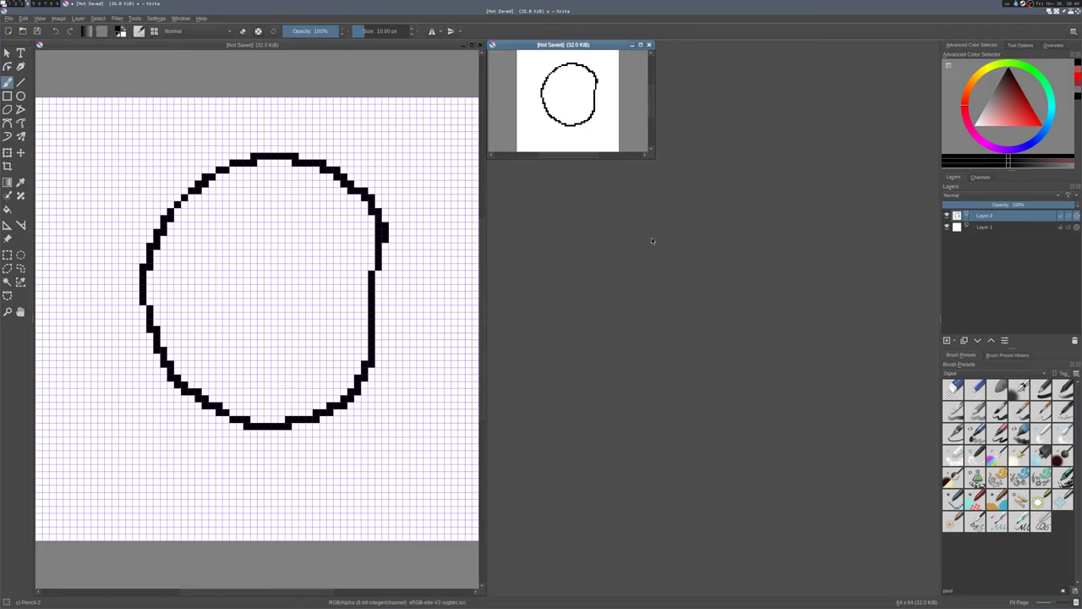
drag(656, 155, 683, 175)
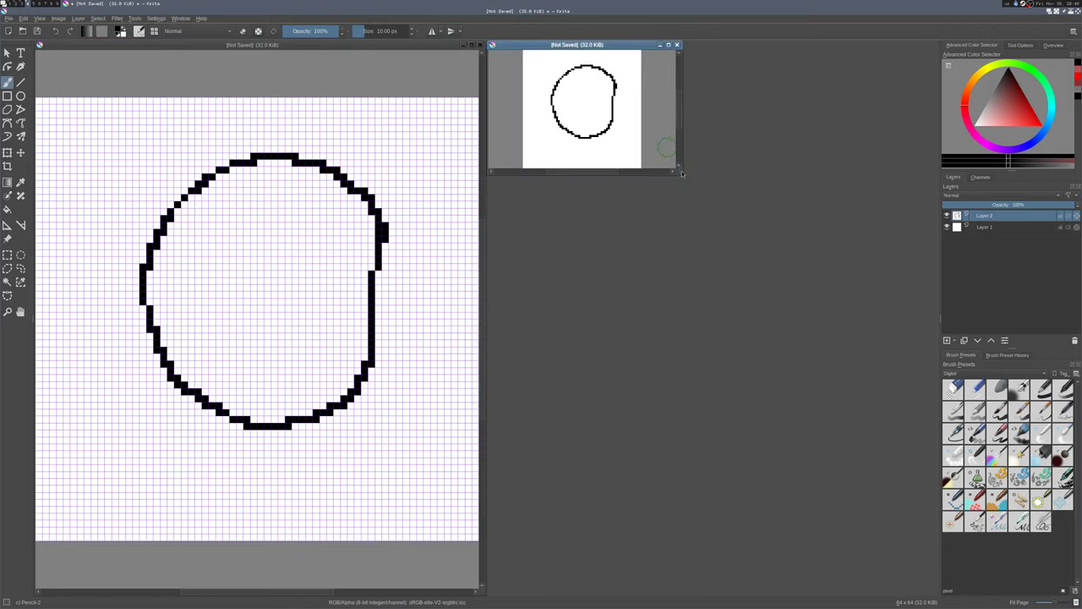
click(1029, 603)
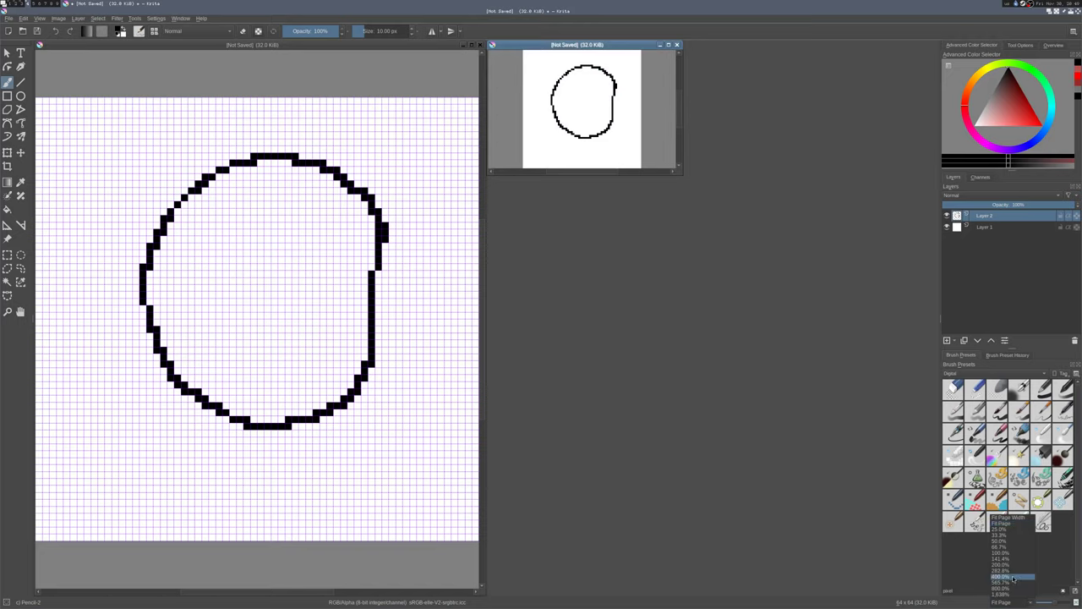
click(1013, 582)
drag(643, 44, 880, 47)
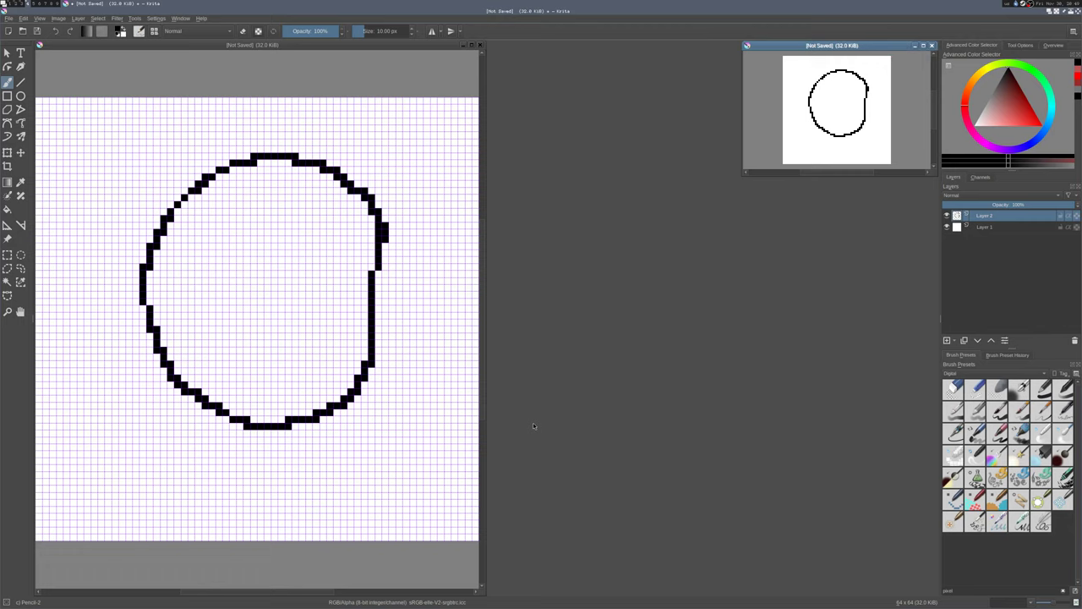
drag(481, 592, 741, 598)
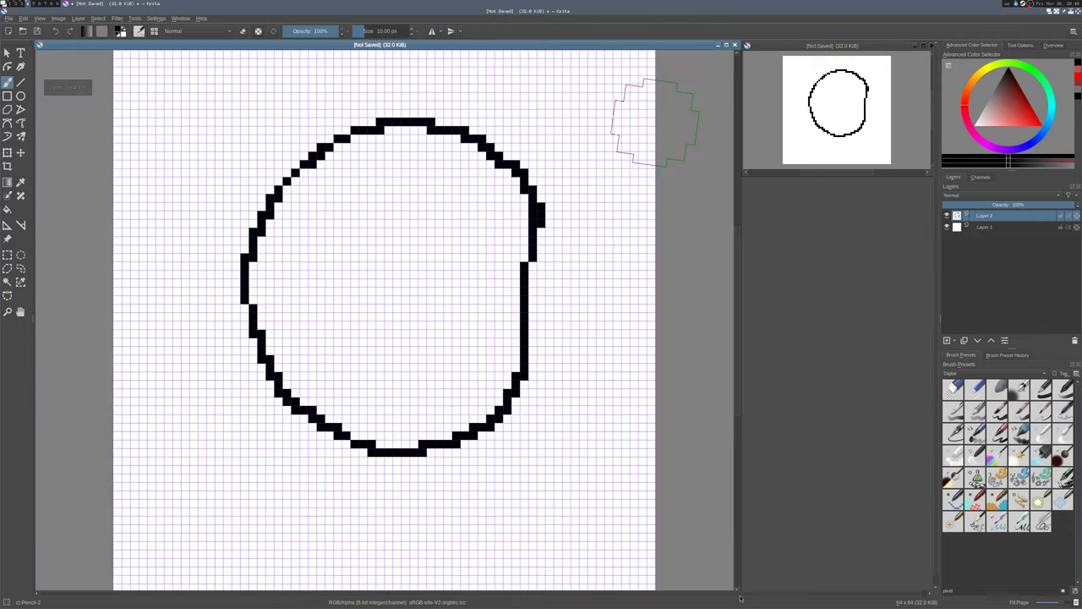
key(slash)
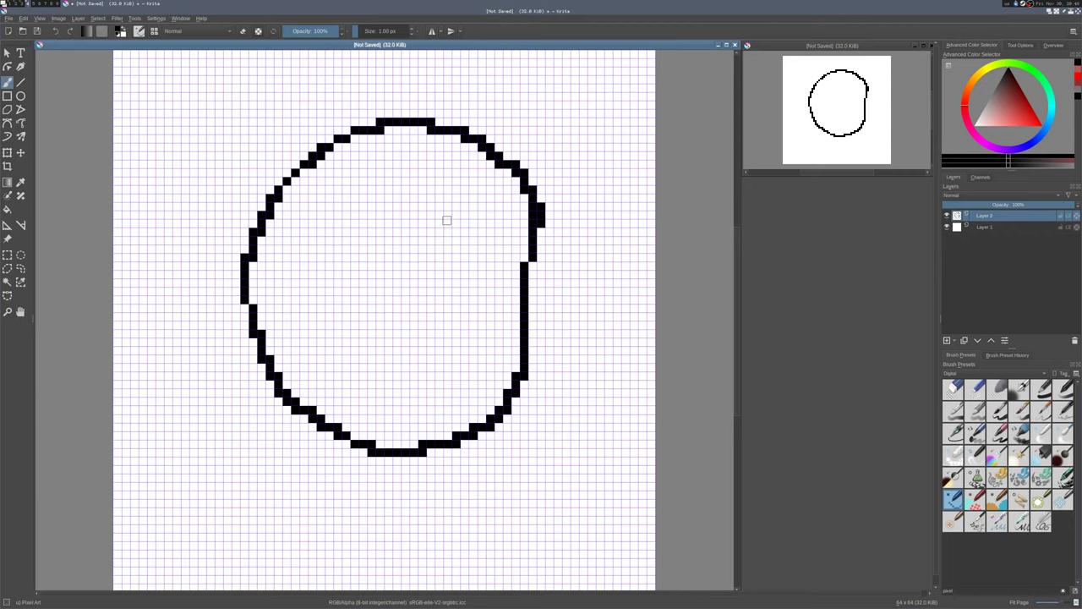
Draw a smaller inner oval inside the large circle so the outline forms a letter O.
mouse_move(446, 220)
mouse_down()
mouse_move(349, 344)
mouse_move(457, 353)
mouse_move(448, 222)
mouse_up()
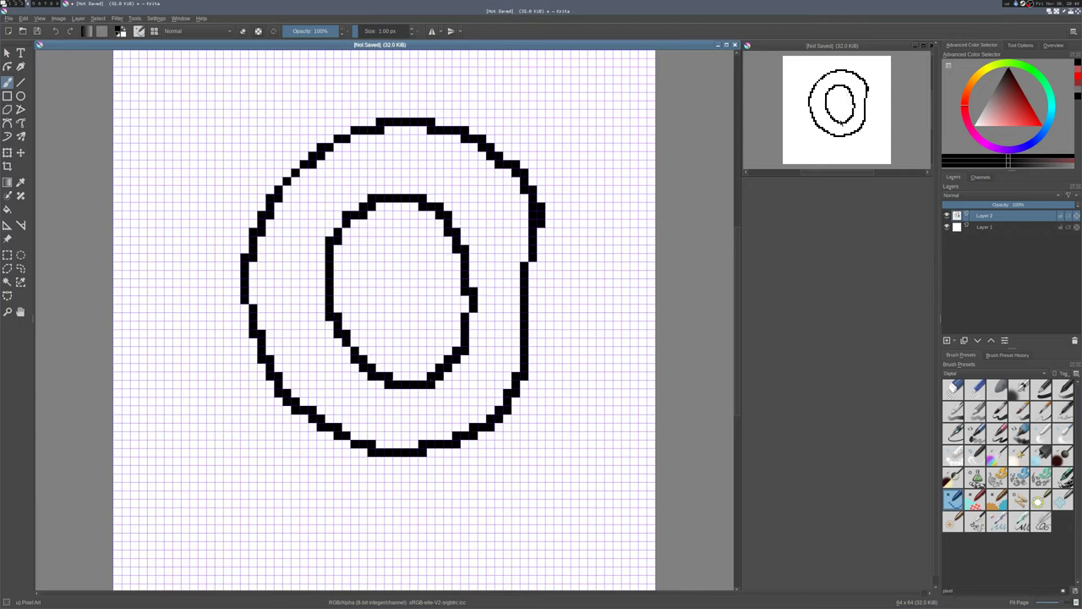
scroll(477, 293, down, 1)
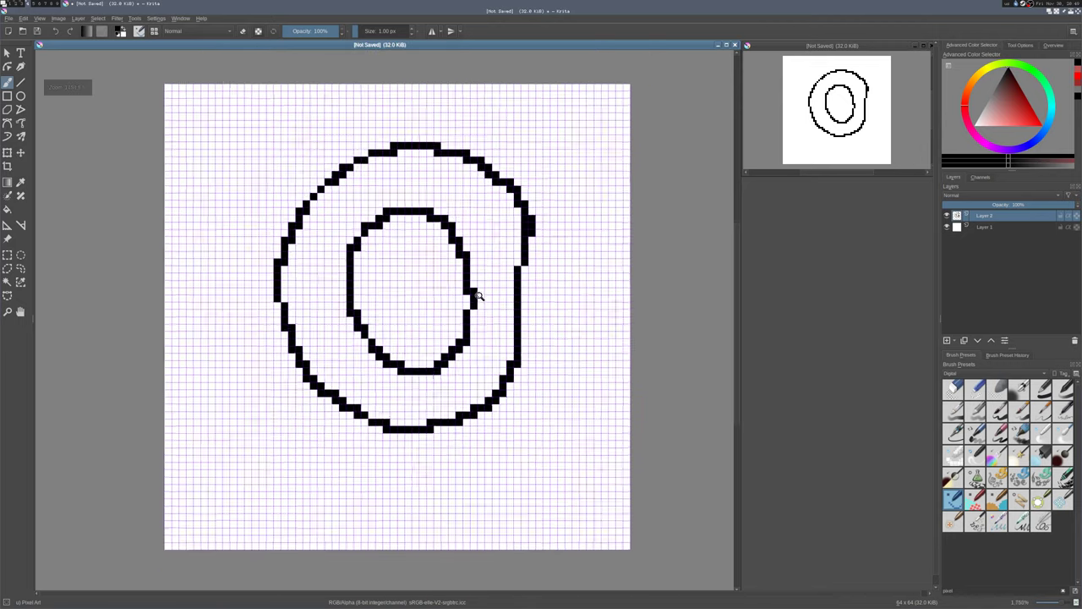
scroll(477, 295, up, 1)
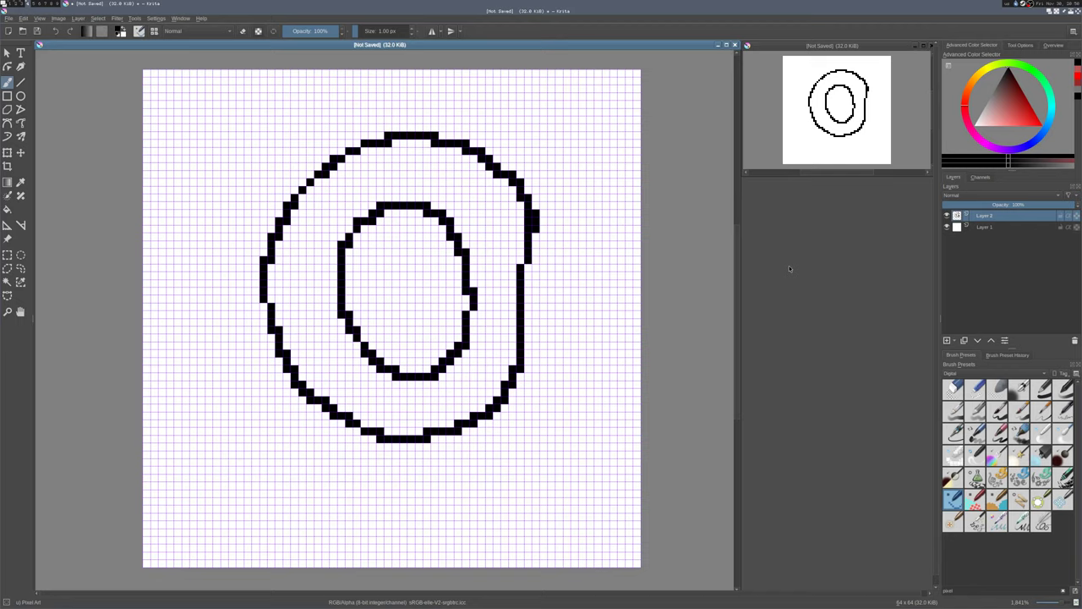
key(f)
click(1019, 45)
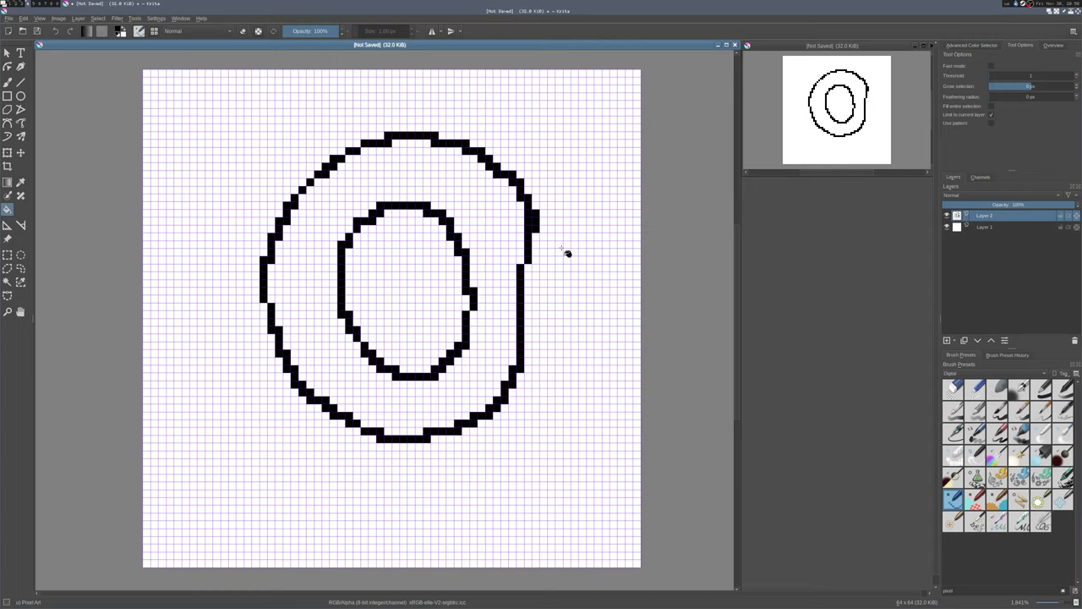
click(985, 46)
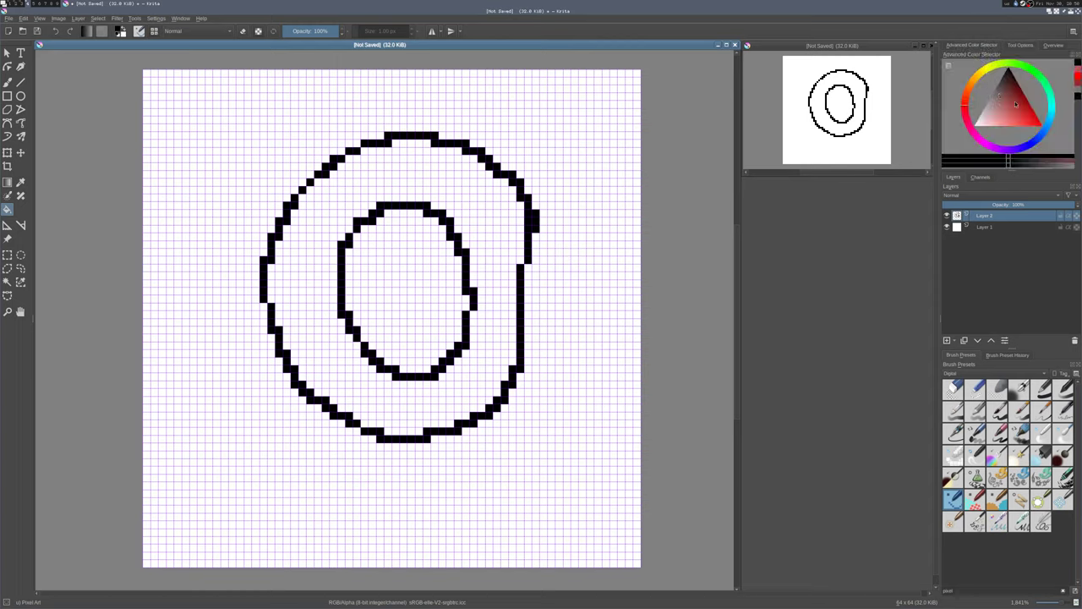
click(1025, 121)
click(503, 218)
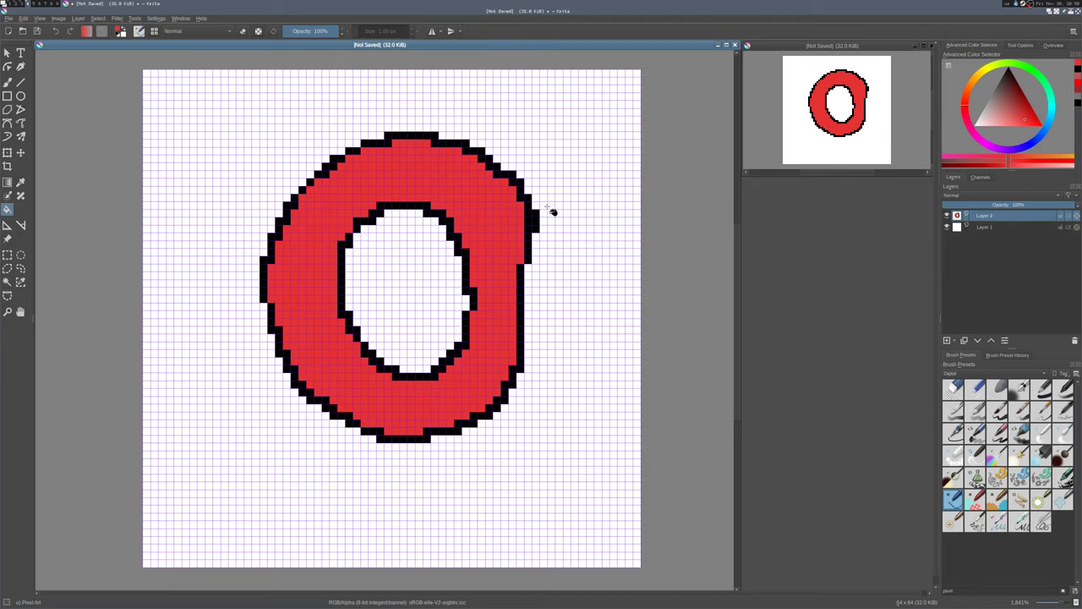
key(b)
key(e)
drag(533, 210, 539, 224)
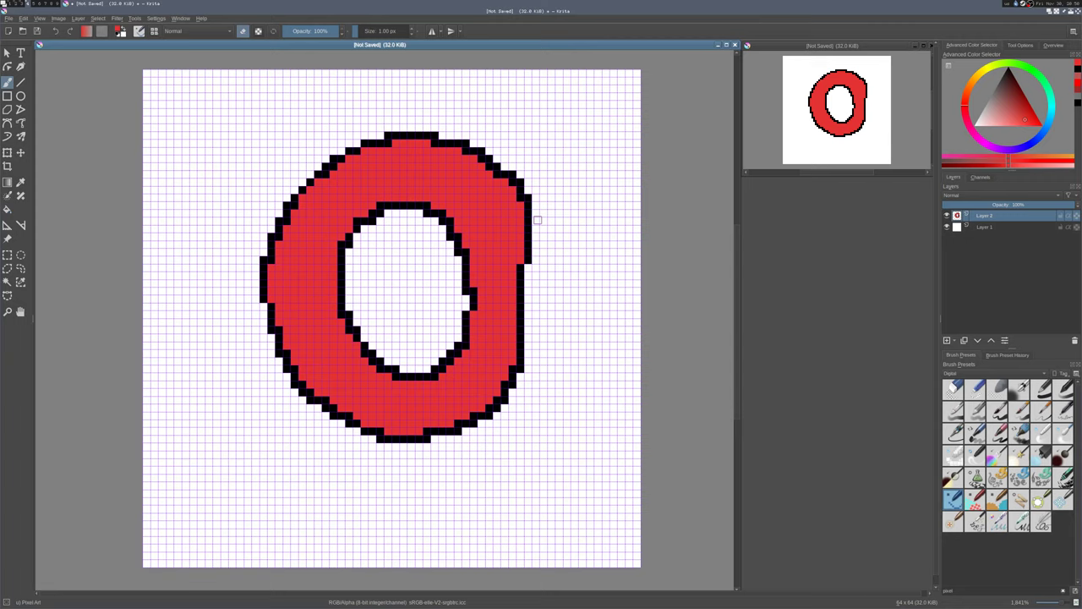
key(ctrl+z)
key(ctrl+z)
key(f)
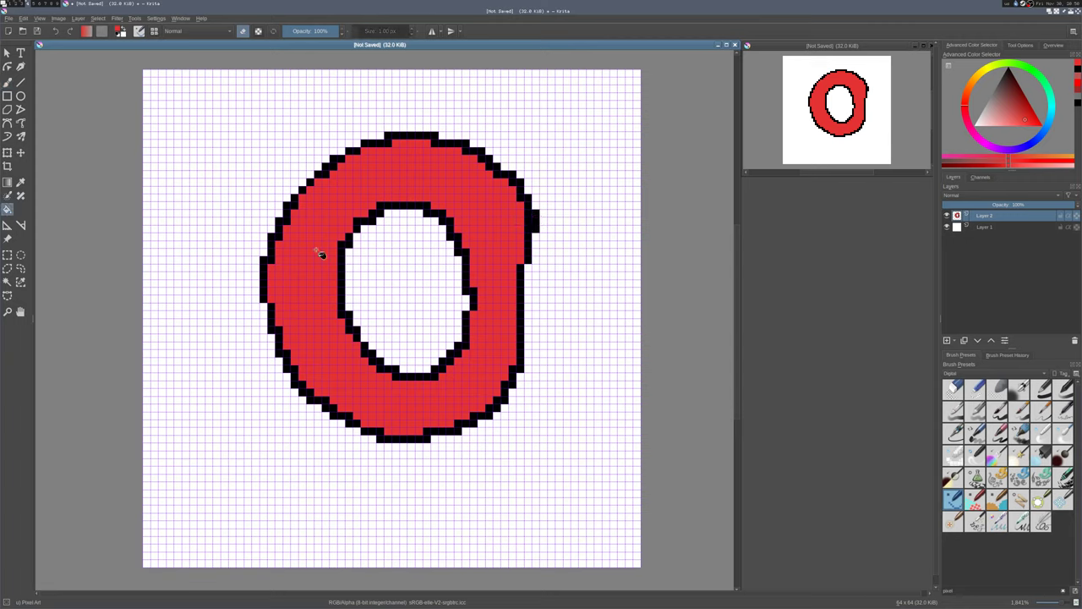
With Tool Options shown, lasso the O's lower-left part and shift it using the Move tool.
click(21, 269)
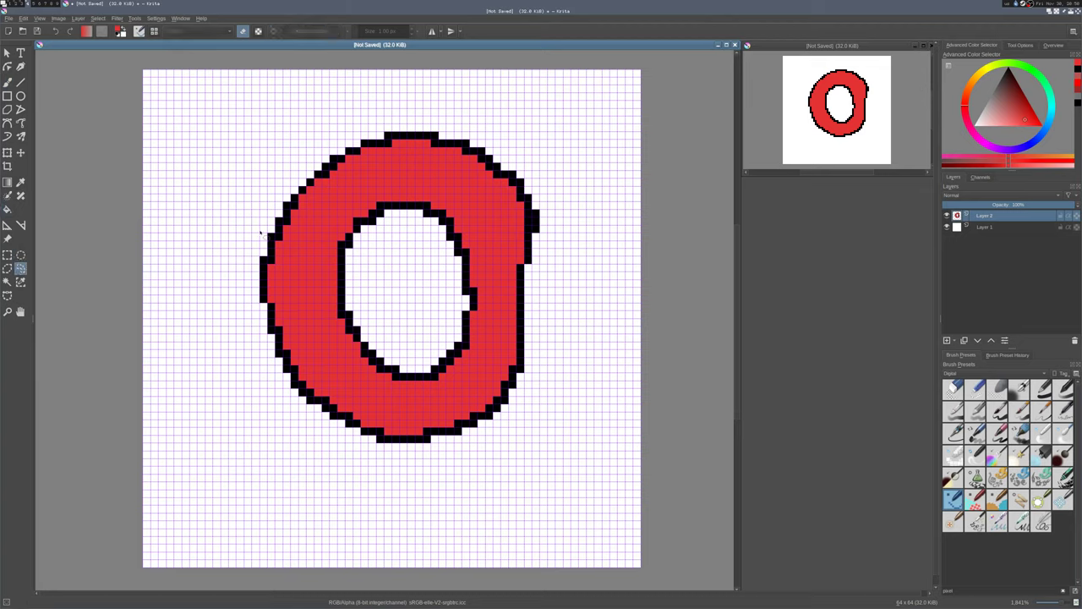
click(1030, 46)
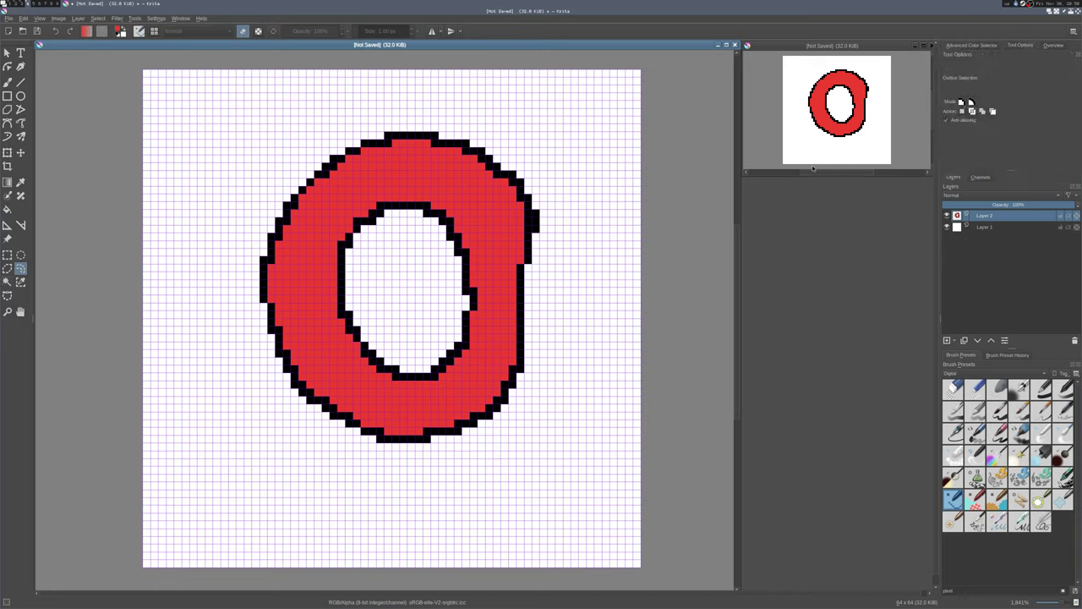
mouse_move(368, 290)
mouse_down()
mouse_move(213, 365)
mouse_move(325, 405)
mouse_move(395, 307)
mouse_move(277, 285)
mouse_move(299, 418)
mouse_move(393, 320)
mouse_up()
click(21, 152)
drag(337, 290, 341, 320)
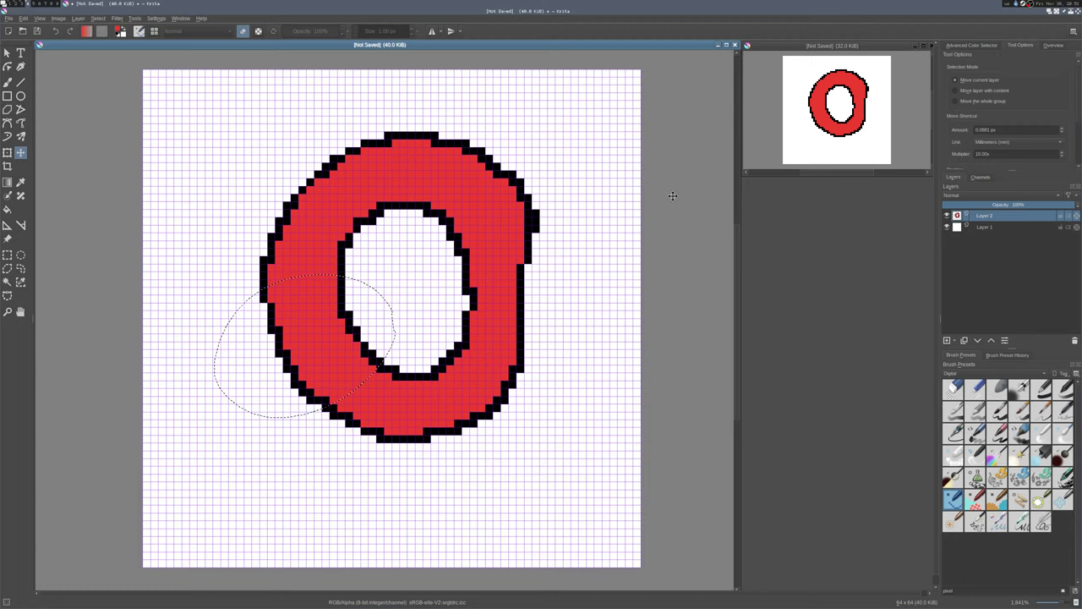
Clear the selection, lasso the lower-left portion again, and undo the move so the O stays intact.
click(20, 268)
key(ctrl+shift+a)
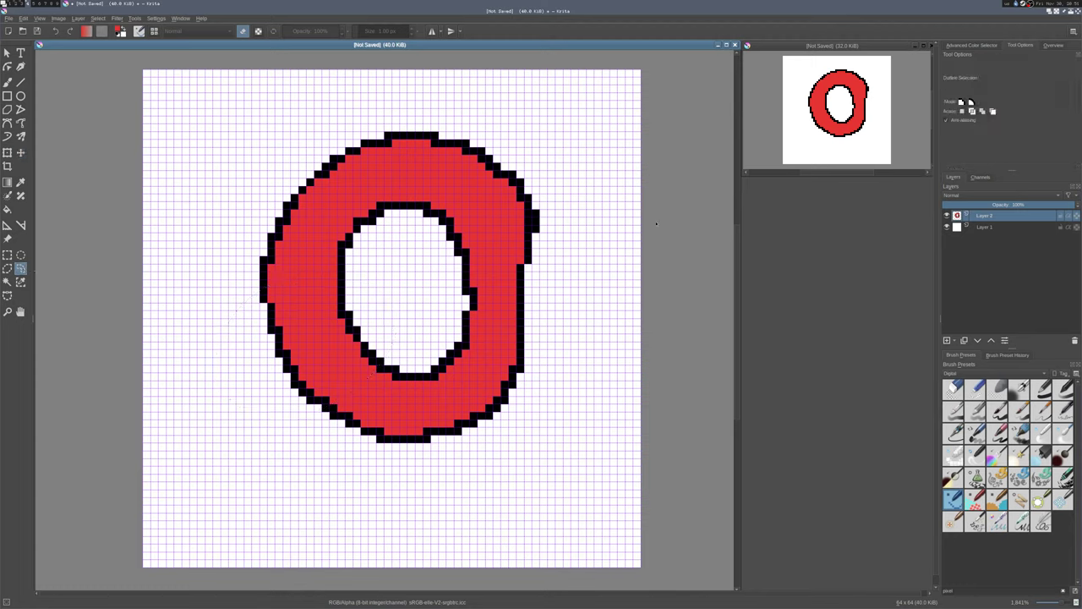
mouse_move(378, 302)
mouse_down()
mouse_move(359, 431)
mouse_move(405, 322)
mouse_move(385, 300)
mouse_move(342, 337)
mouse_up()
key(t)
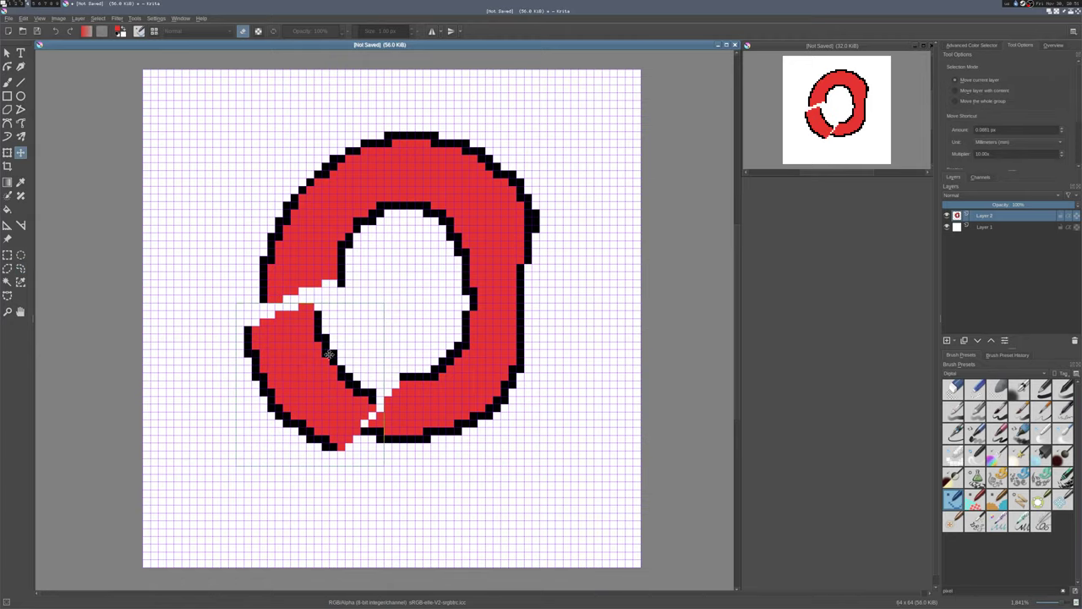
scroll(339, 342, up, 3)
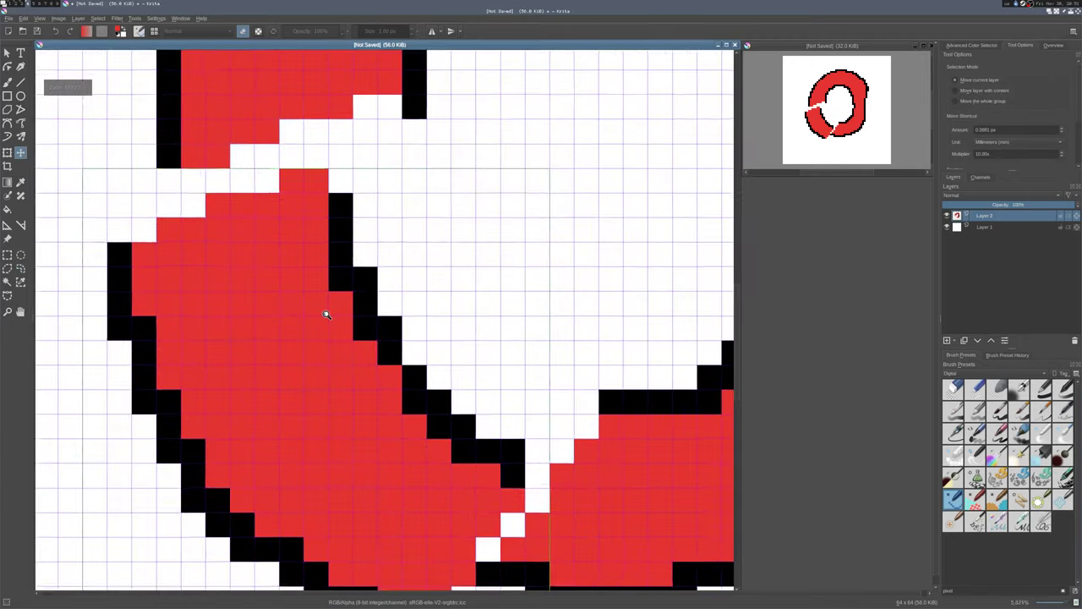
scroll(330, 300, down, 2)
key(ctrl+z)
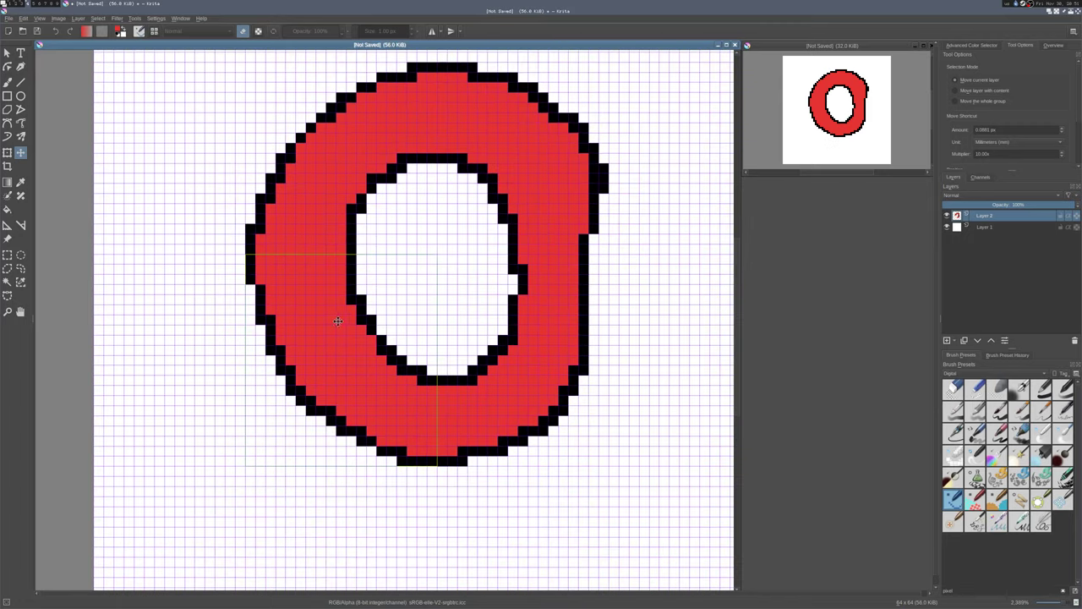
Shift the lower-left piece down, rotate it toward the upper right with Transform, apply, then undo.
mouse_move(350, 319)
mouse_down()
mouse_move(349, 339)
mouse_move(347, 329)
mouse_up()
click(7, 152)
drag(354, 331, 394, 318)
key(Return)
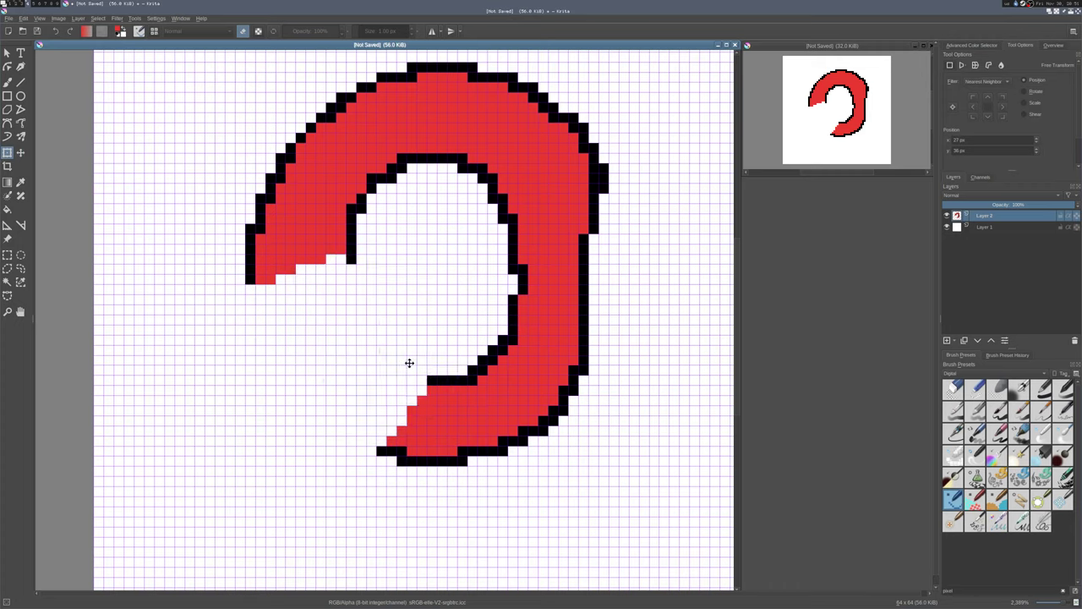
key(ctrl+z)
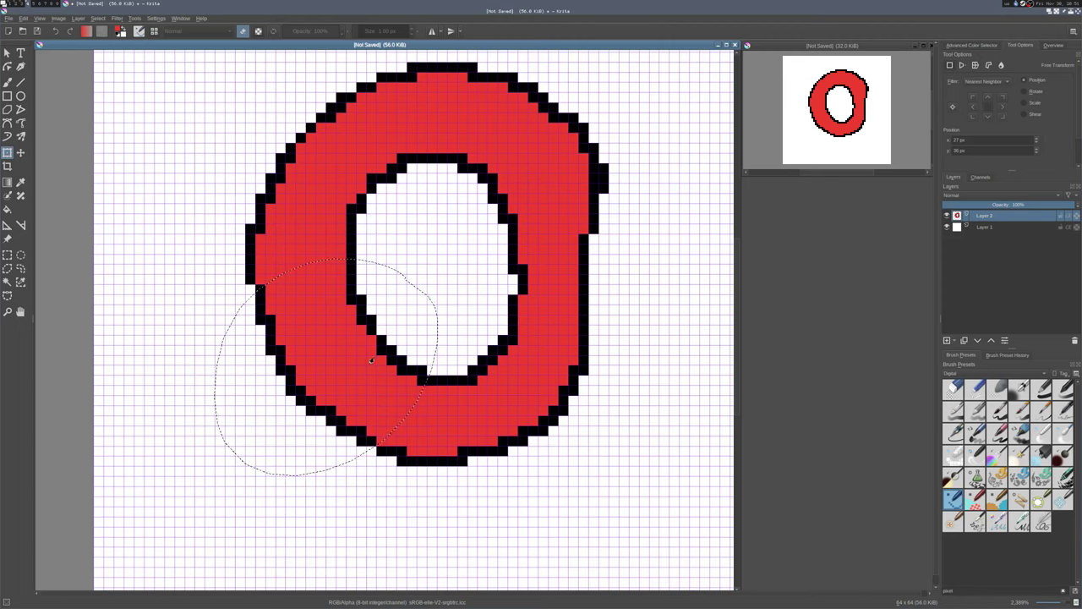
Start transforming the selected lower-left part and set the interpolation filter to Bicubic.
drag(459, 225, 473, 280)
click(986, 82)
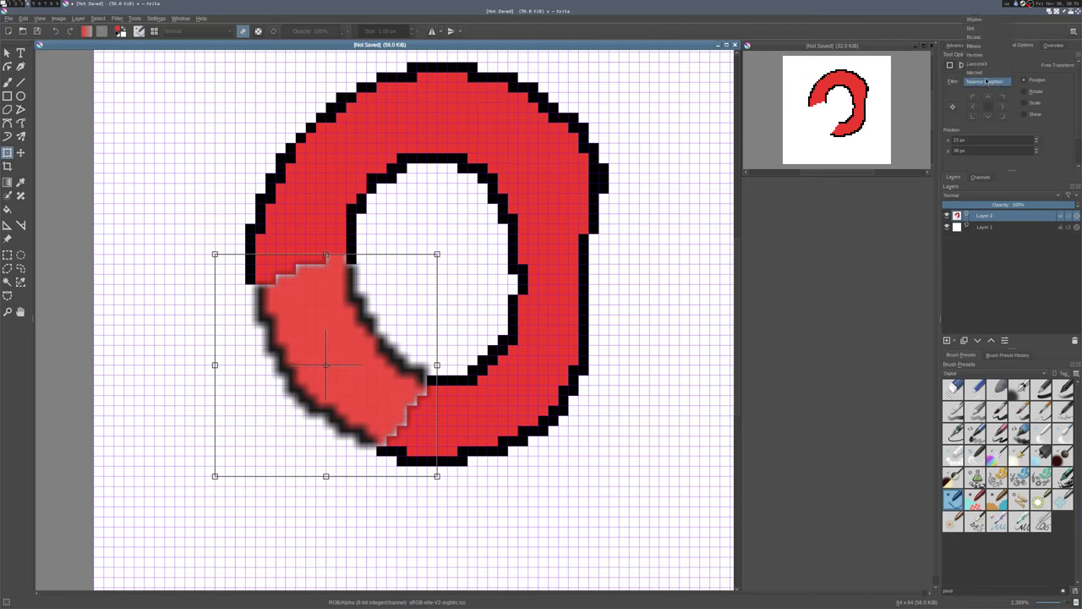
click(988, 19)
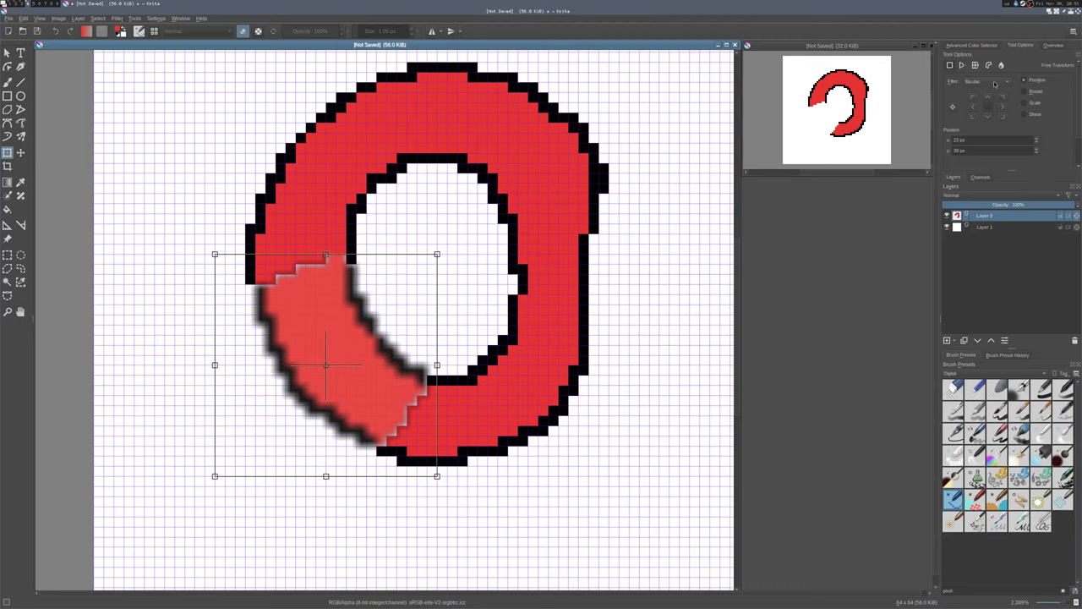
click(994, 83)
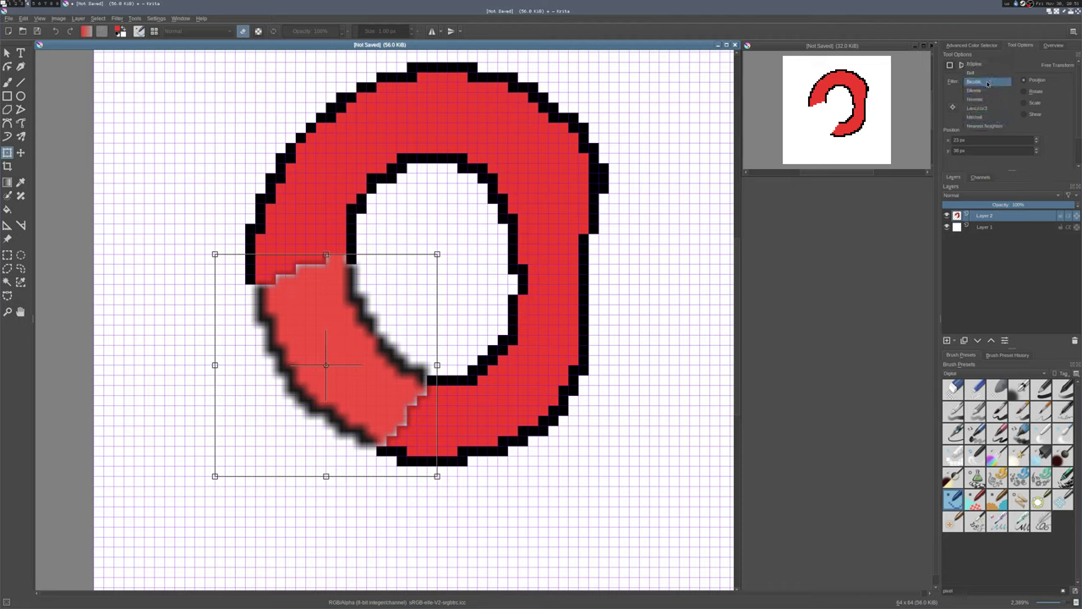
click(987, 83)
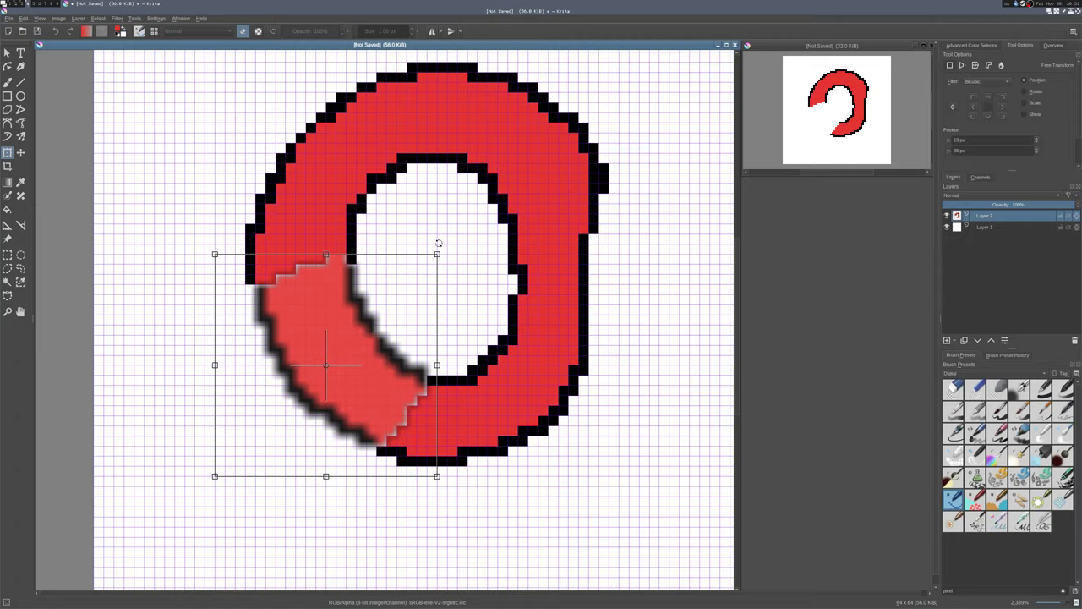
Enlarge the selection toward the upper right as a bicubic preview, then cancel it with Esc.
drag(437, 255, 504, 182)
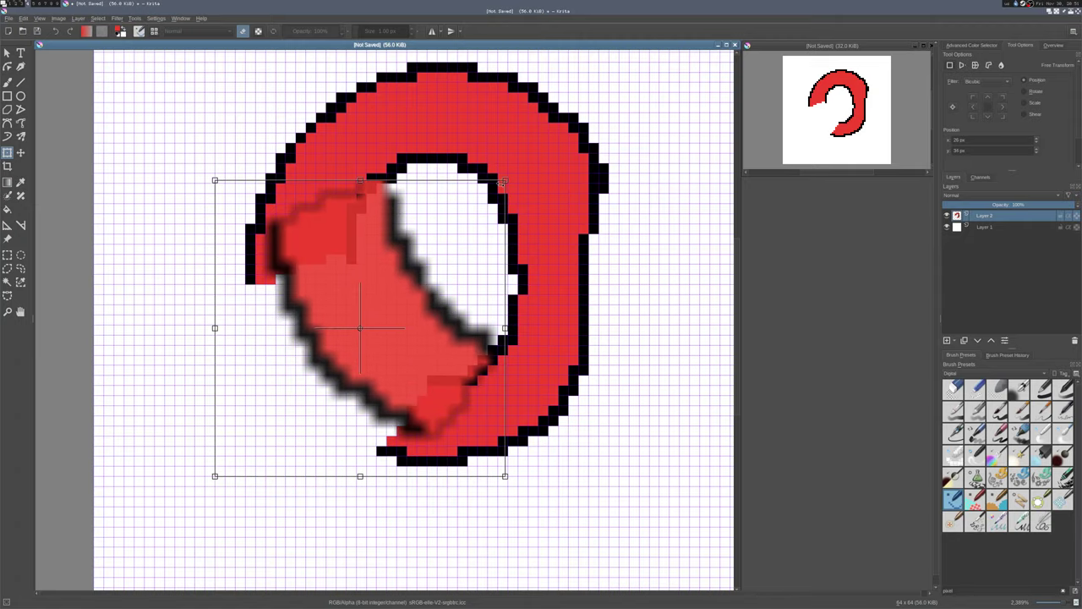
scroll(451, 273, up, 3)
scroll(454, 286, down, 1)
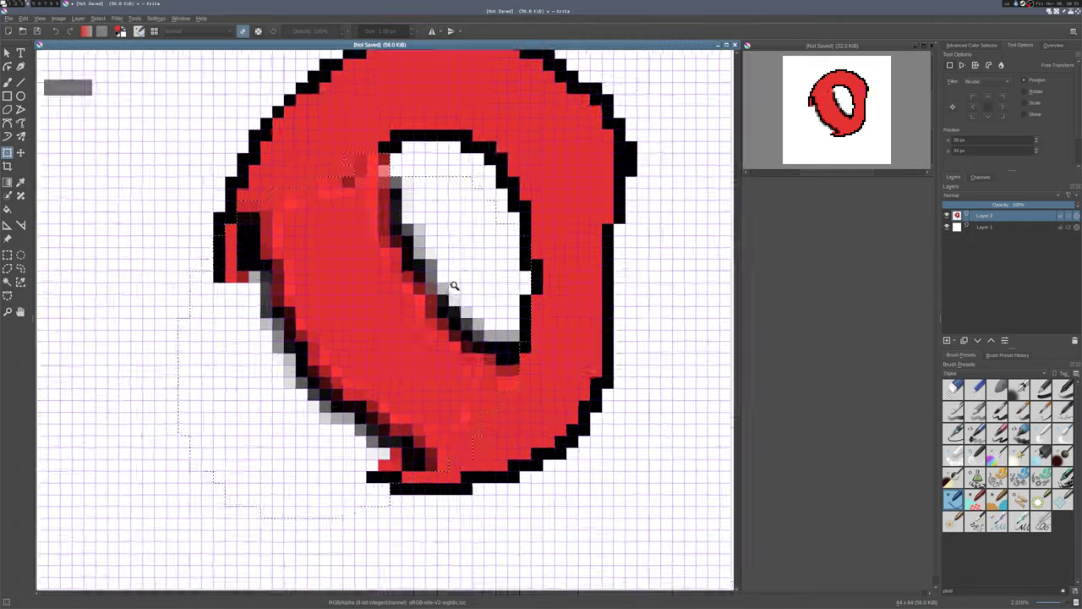
key(Escape)
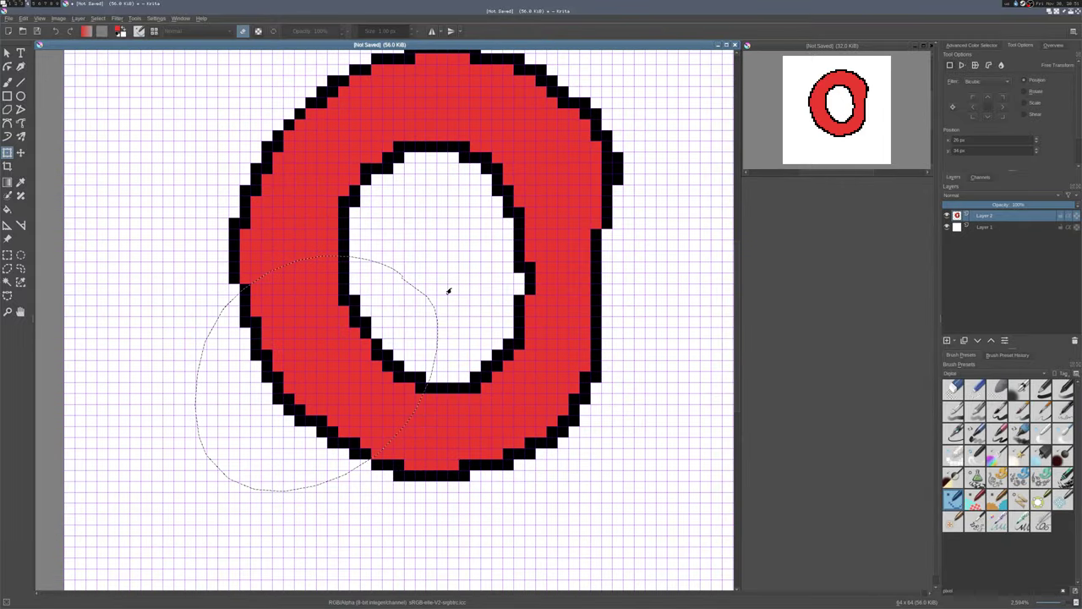
Switch the Transform Filter to Nearest Neighbor and enlarge the selection toward the upper right.
click(986, 81)
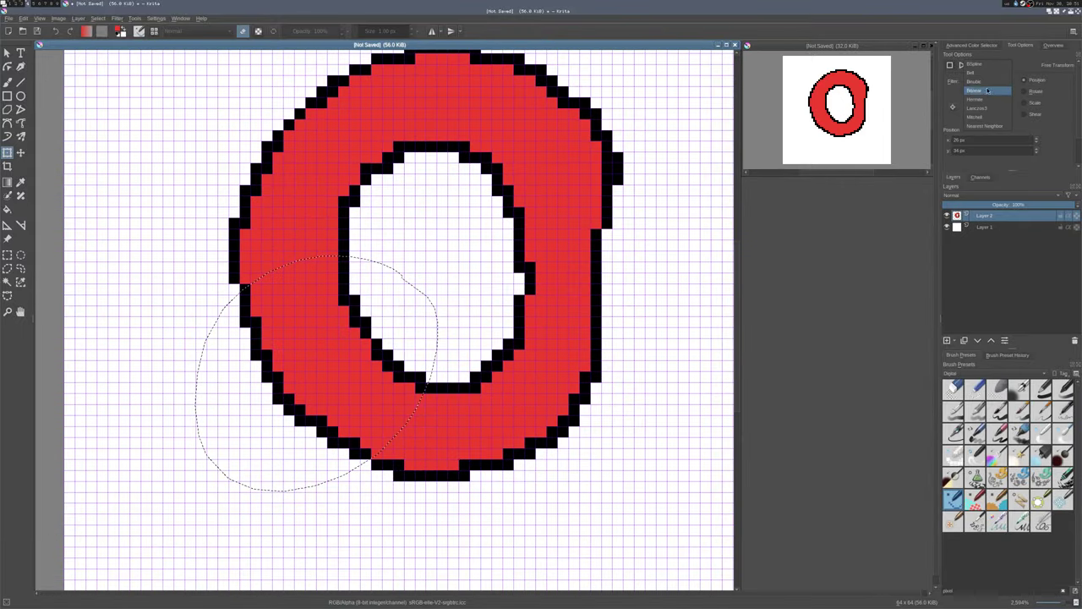
click(984, 125)
click(373, 345)
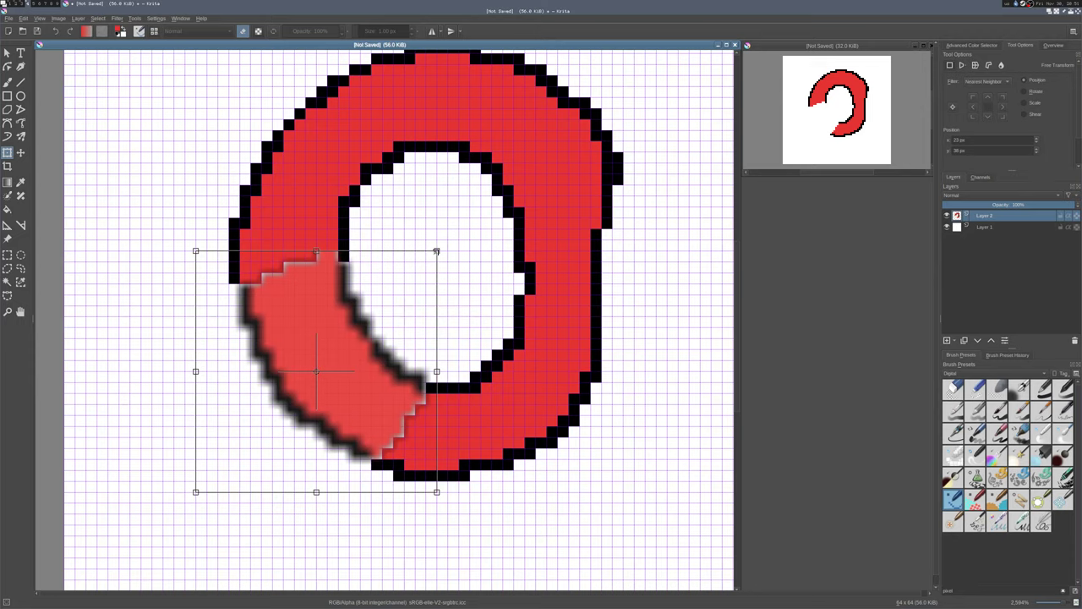
drag(436, 251, 512, 170)
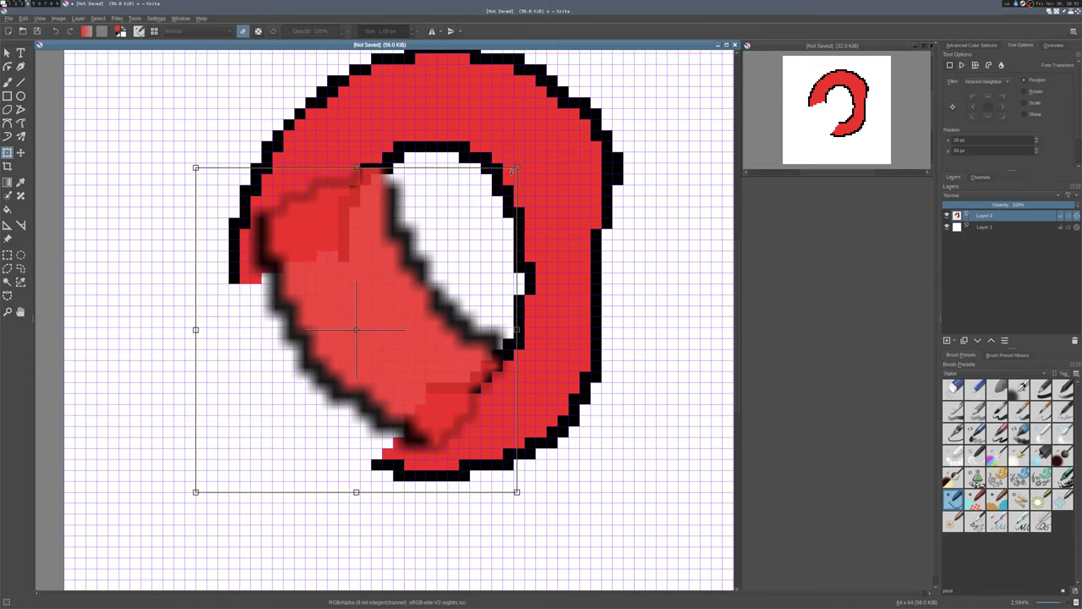
key(Return)
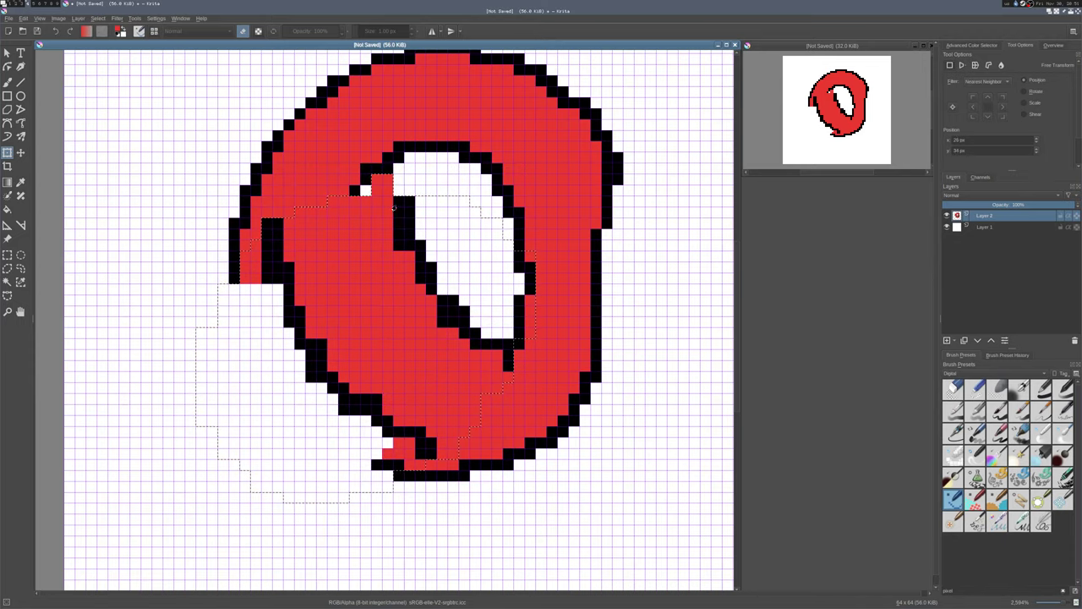
Inspect the crisp enlargement, then undo it and remove the selection.
scroll(394, 207, up, 3)
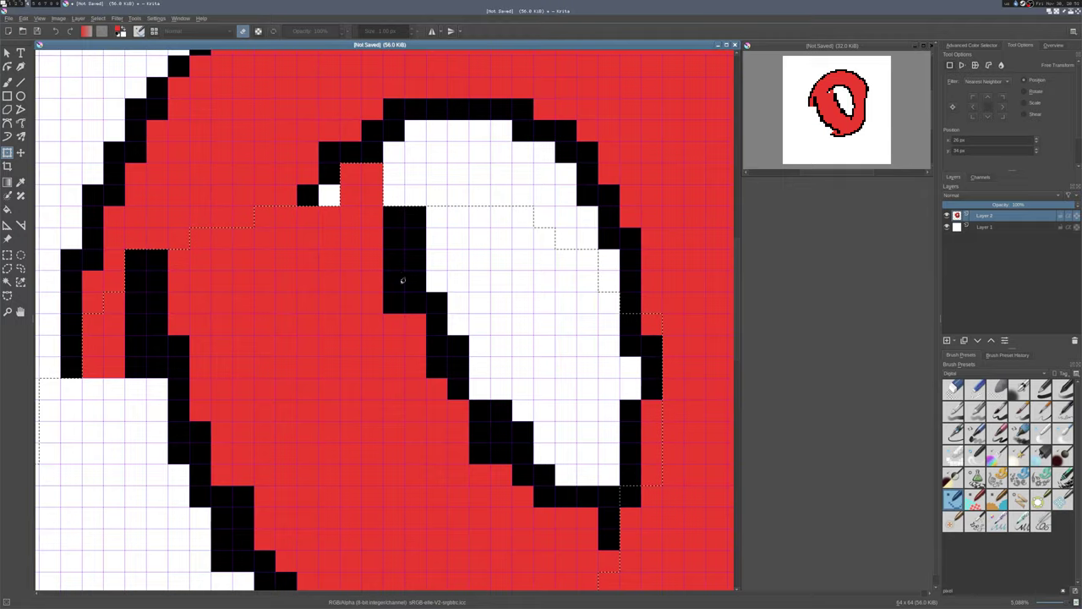
scroll(403, 280, down, 3)
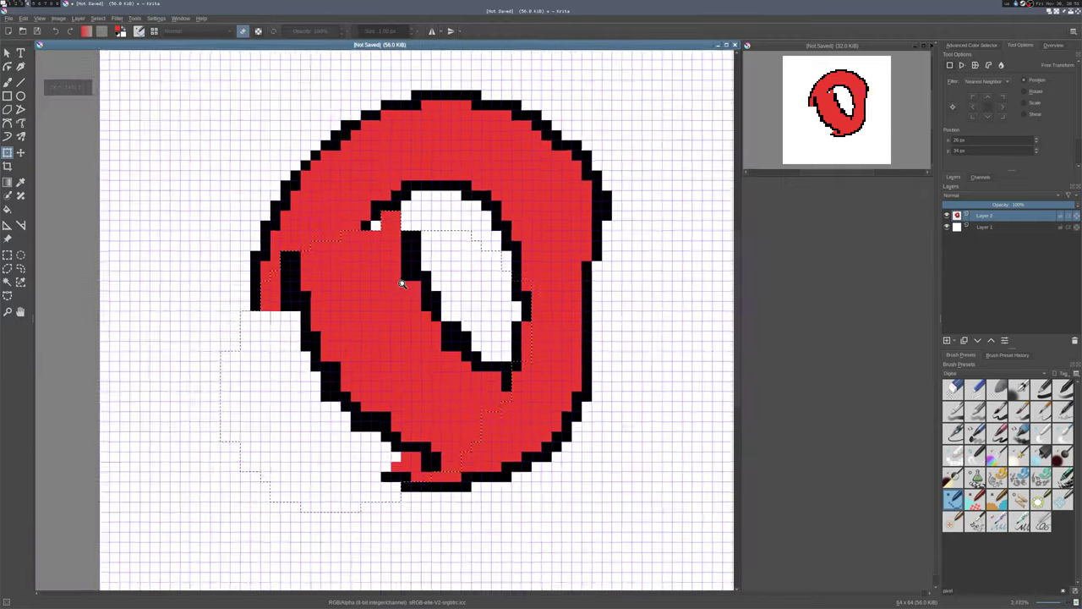
scroll(402, 283, up, 2)
scroll(403, 283, down, 1)
scroll(411, 268, up, 3)
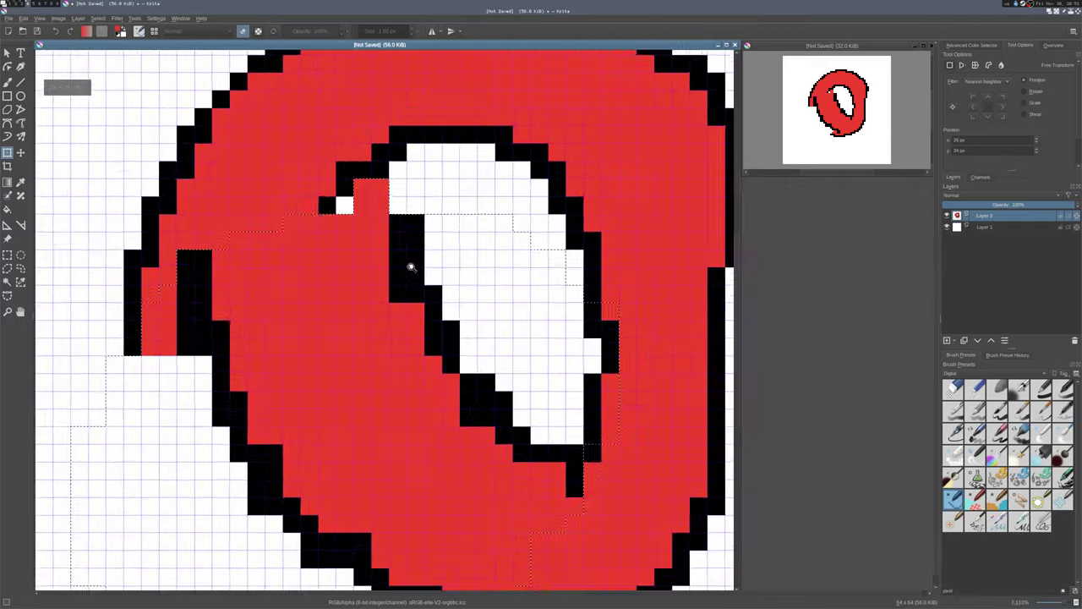
scroll(411, 268, down, 2)
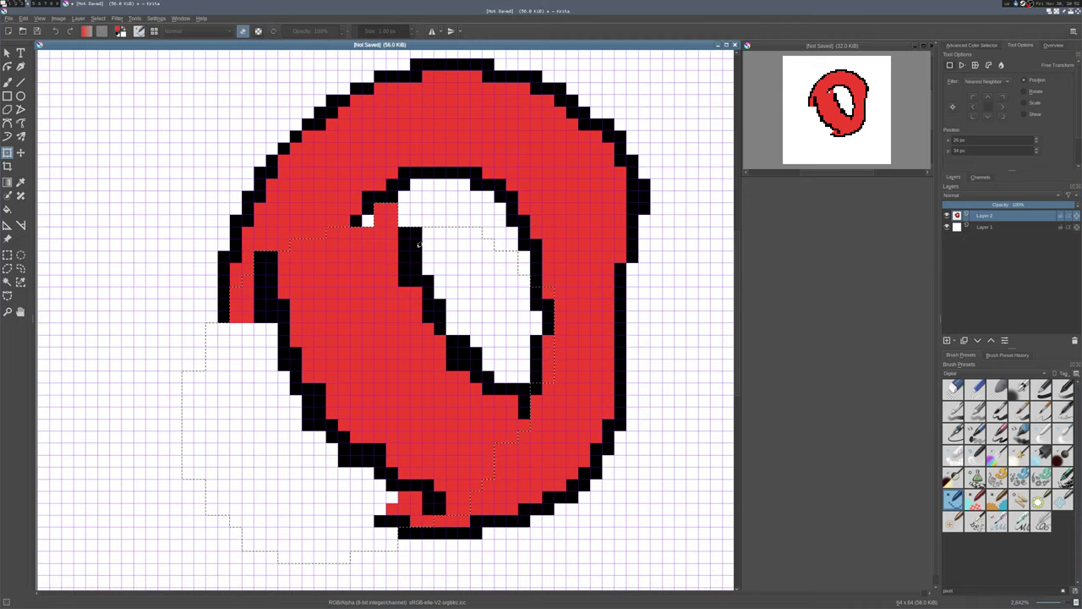
key(ctrl+z)
scroll(420, 278, down, 2)
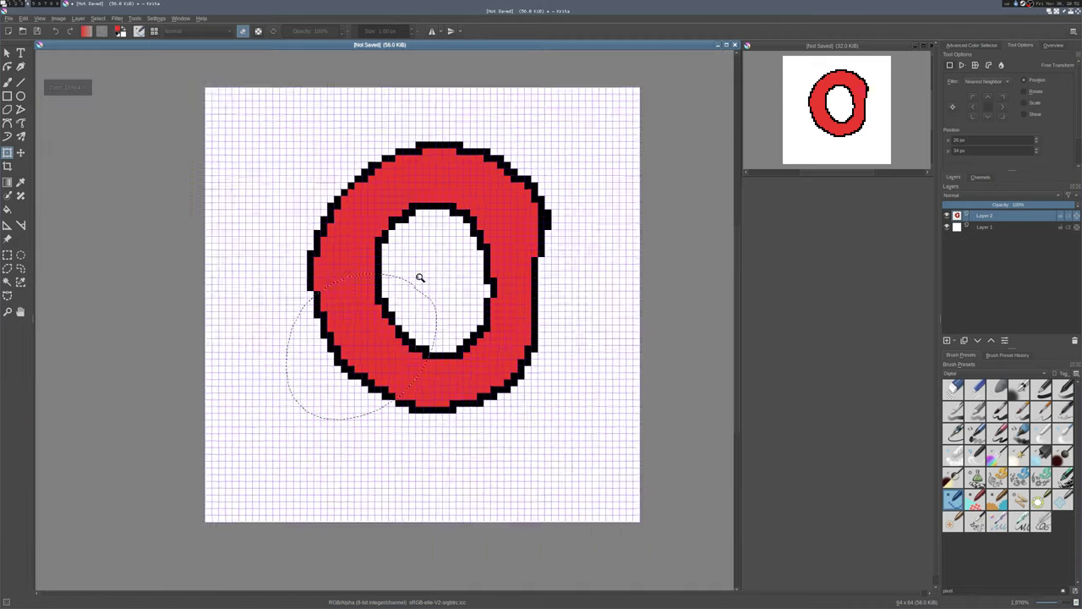
scroll(421, 277, down, 1)
key(ctrl+z)
scroll(418, 236, up, 2)
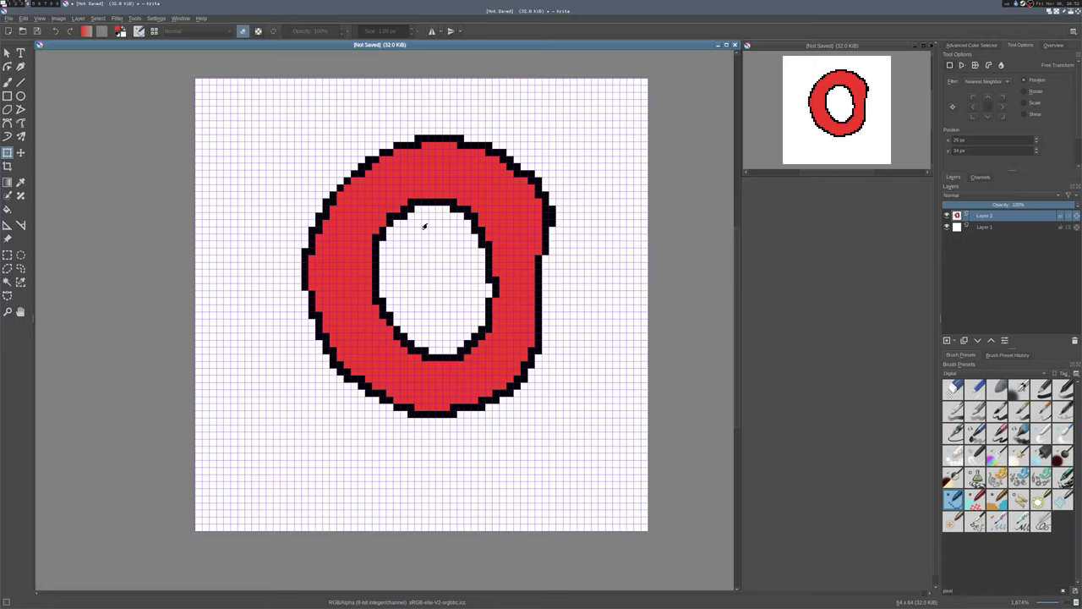
drag(571, 296, 518, 301)
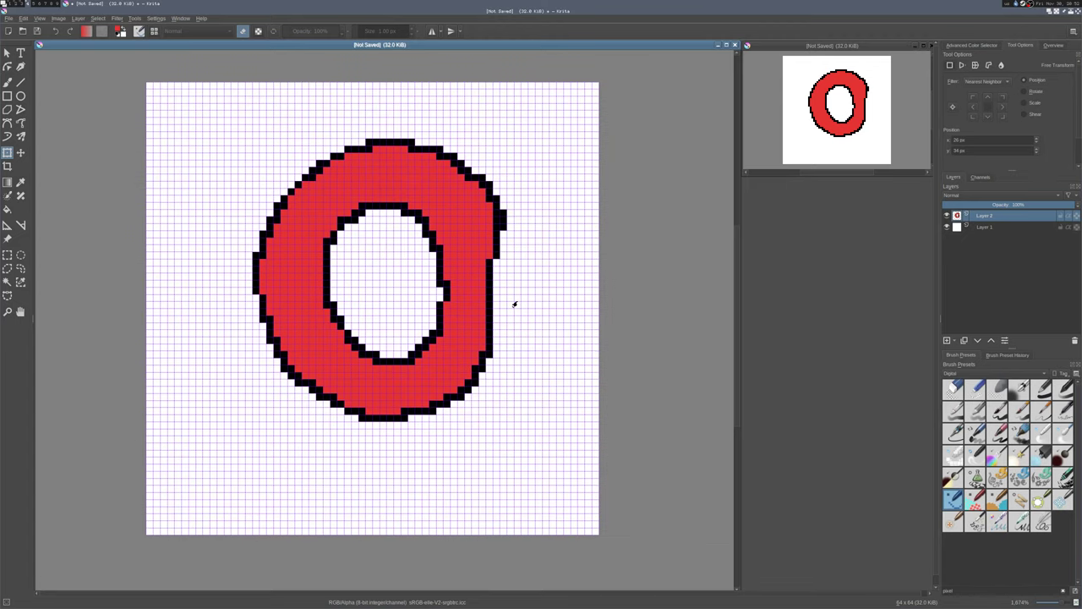